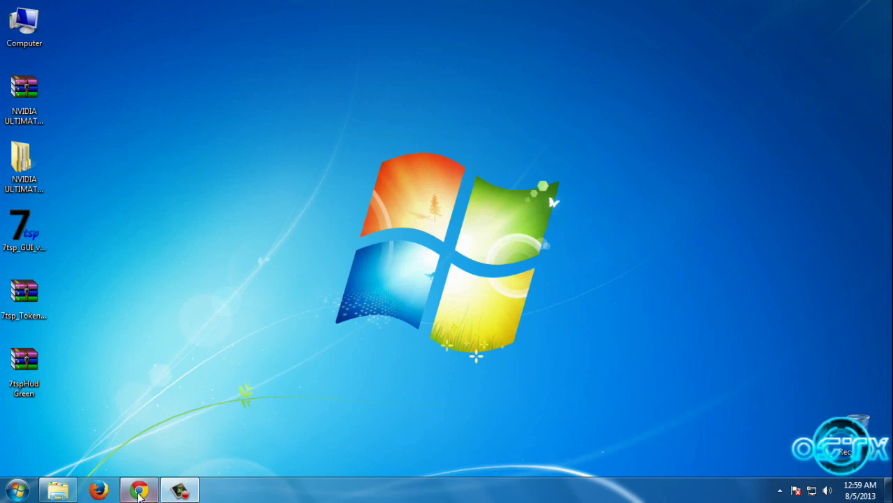
Bring the forum thread forward in the browser and scroll back up through it
left_click(143, 490)
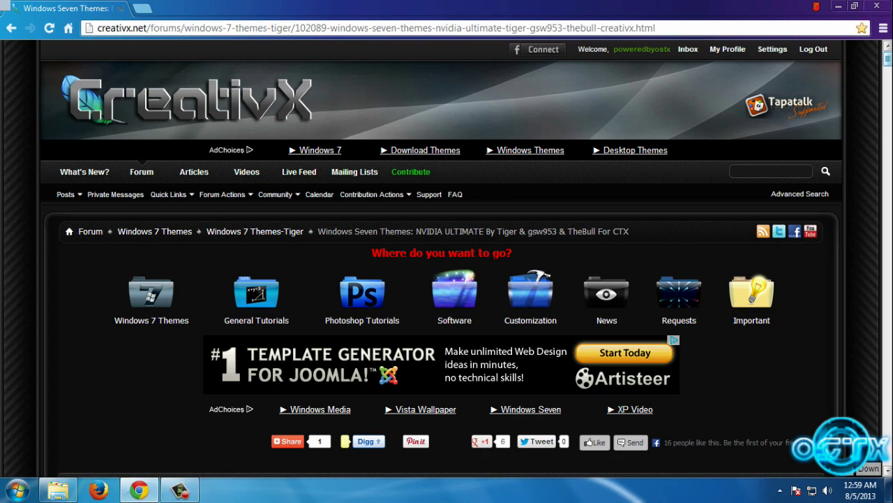
left_click_drag(888, 62, 852, 187)
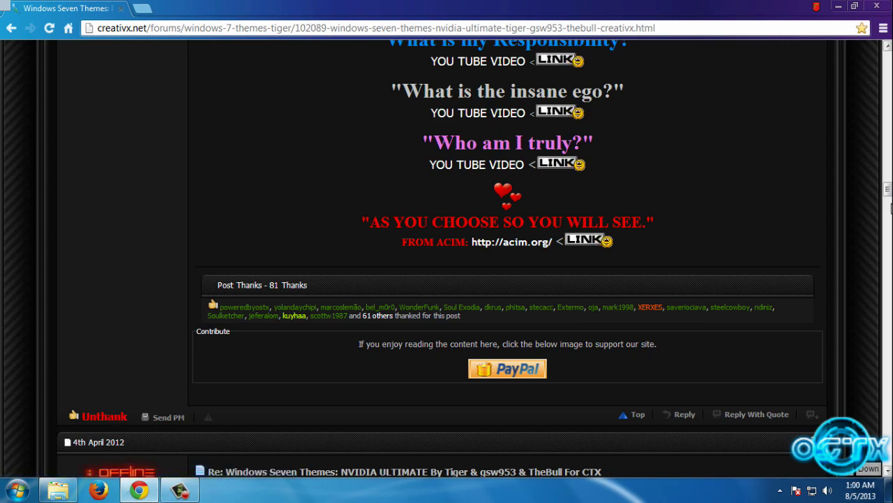
scroll(890, 208, "up", 15)
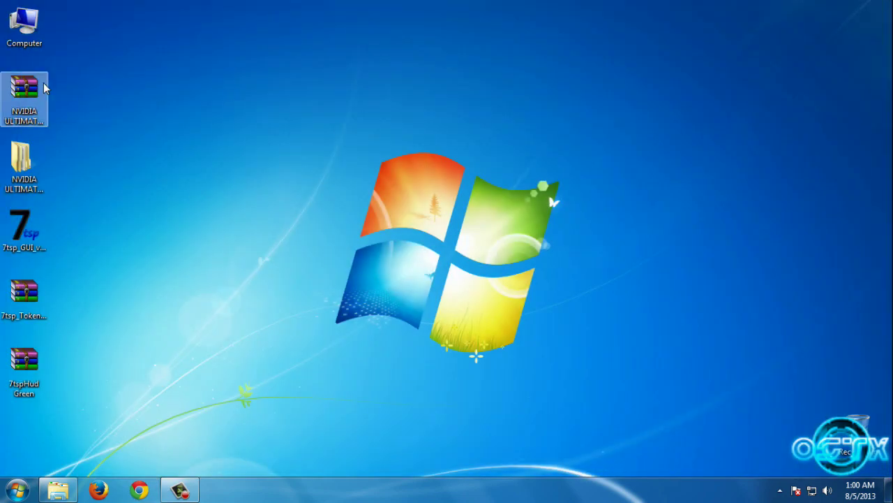
Open the extracted NVIDIA ULTIMATE folder and its inner subfolder, and preview the FRIENDS image
right_click(30, 97)
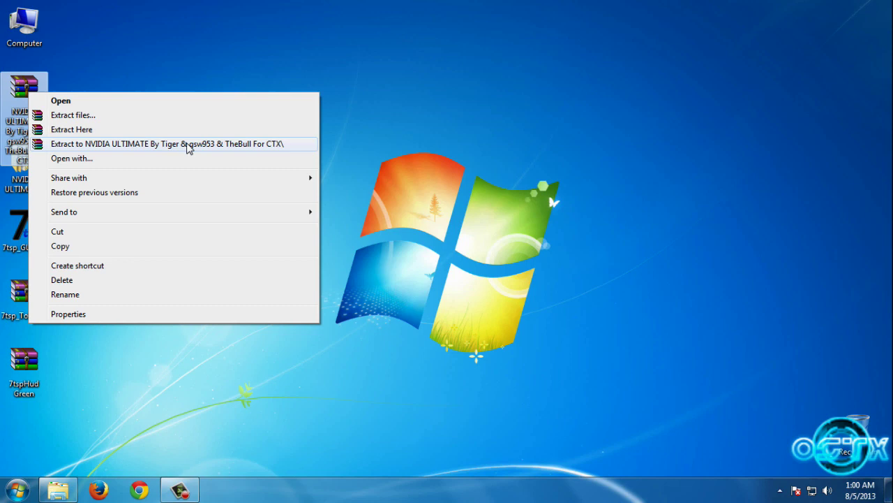
left_click(329, 152)
double_click(23, 182)
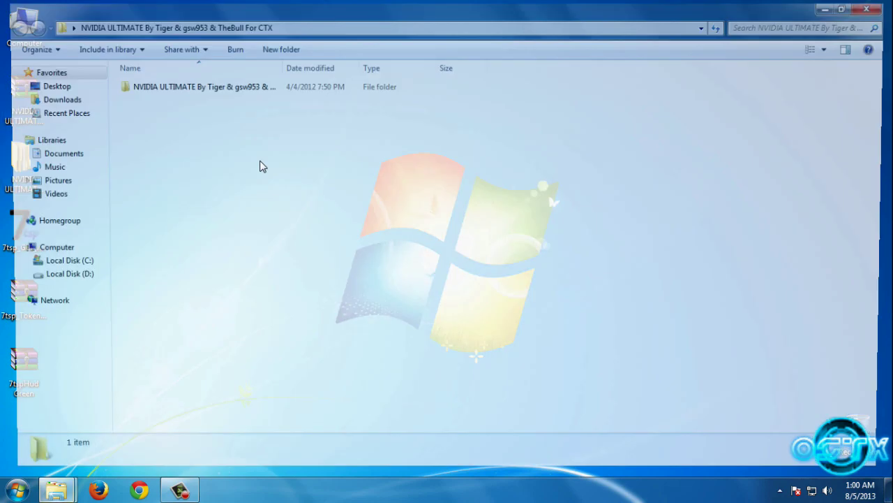
double_click(206, 87)
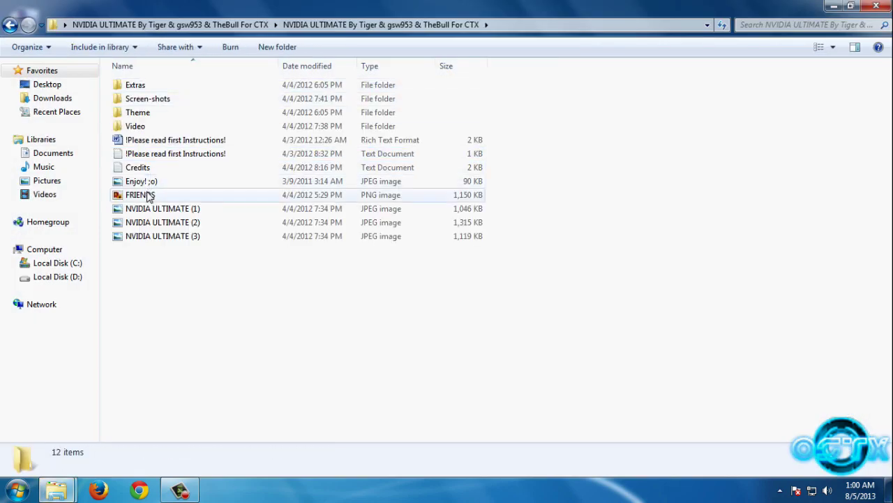
double_click(139, 195)
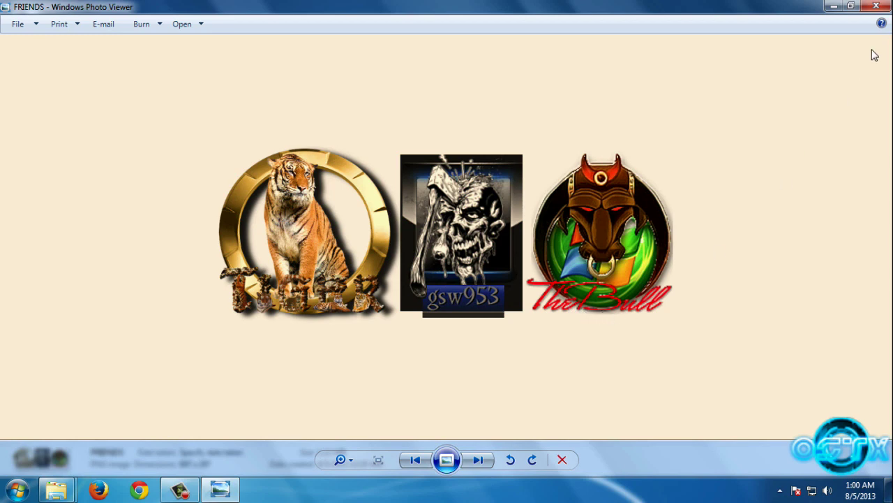
left_click(876, 6)
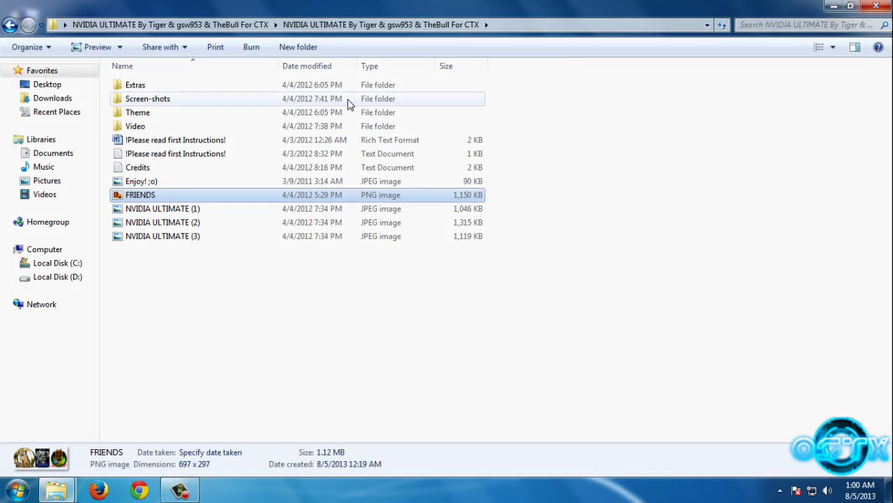
Open Screen-shots and page through the theme preview images in Photo Viewer before closing it
double_click(174, 106)
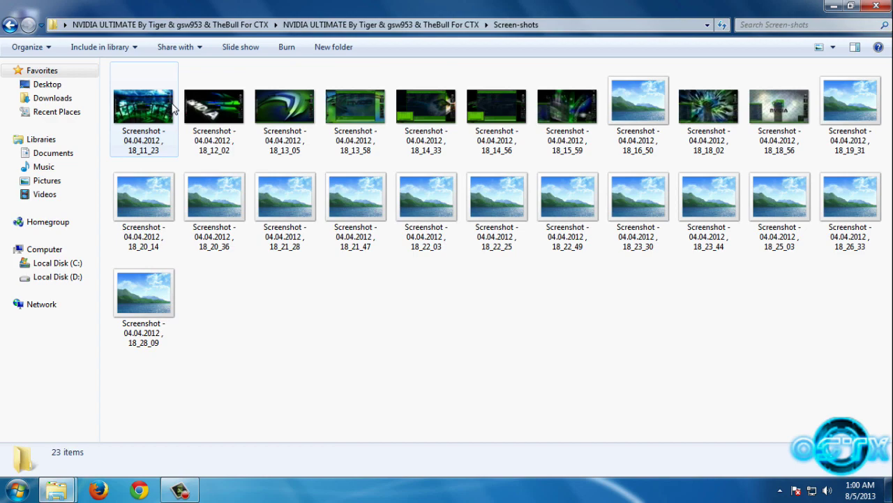
double_click(172, 106)
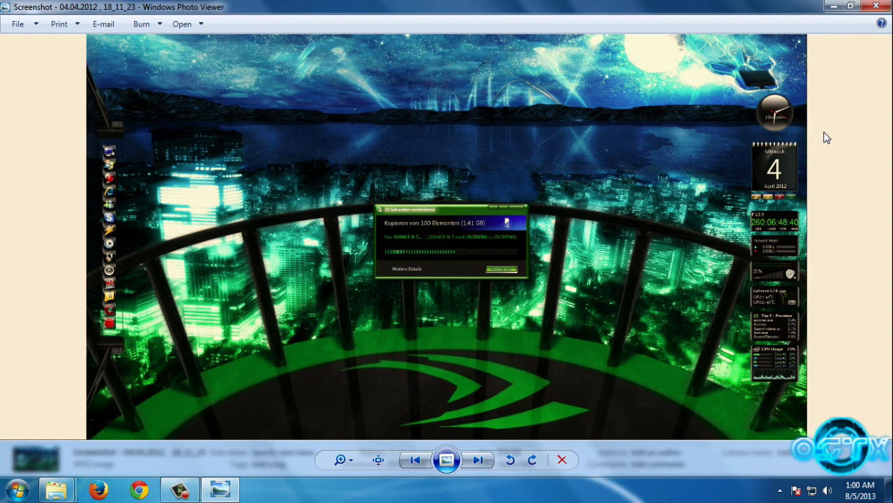
key("Right")
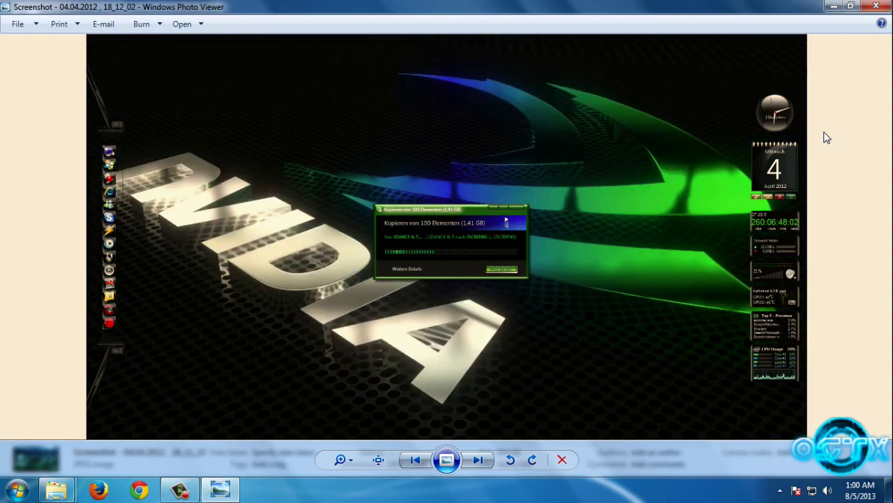
key("Right")
key("Right")
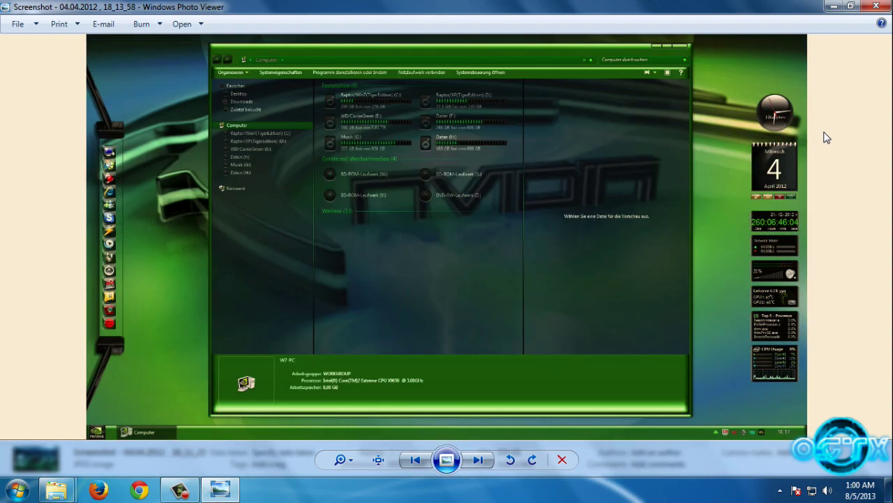
key("Right")
key("Right")
key("Right")
key("Right")
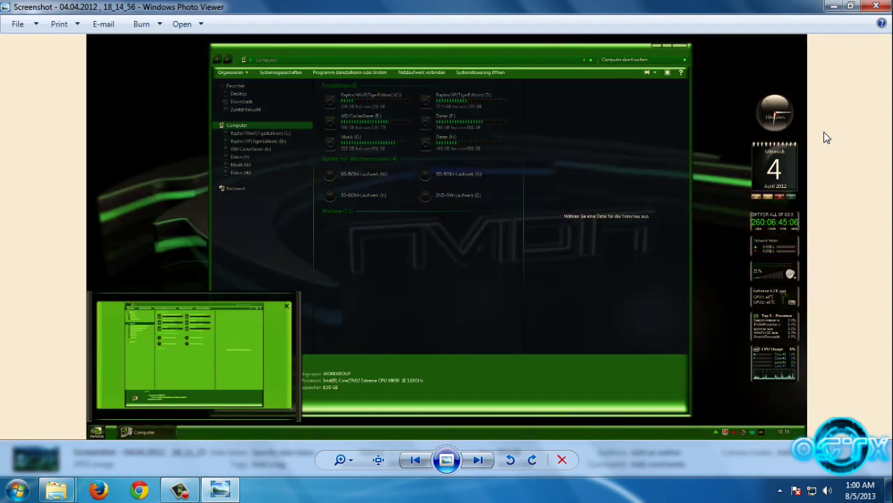
key("Right")
key("Right")
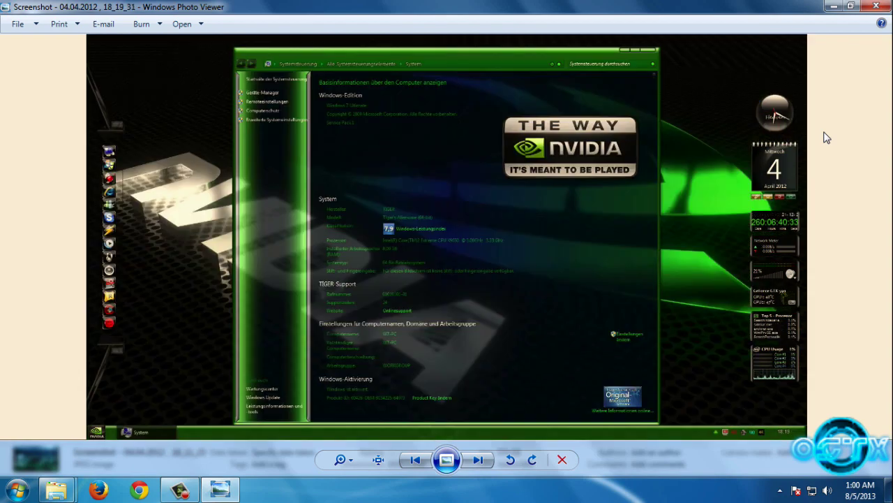
key("Right")
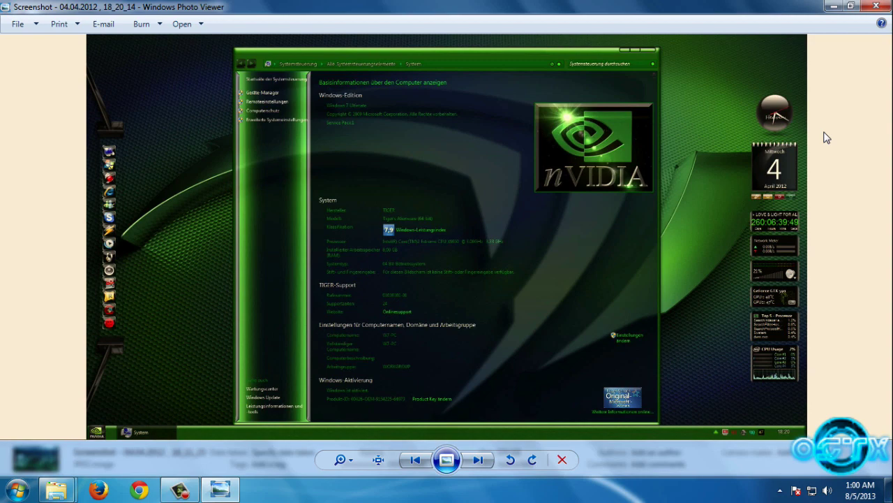
key("Right")
key("Right")
key("Right")
key("Right")
key("Right")
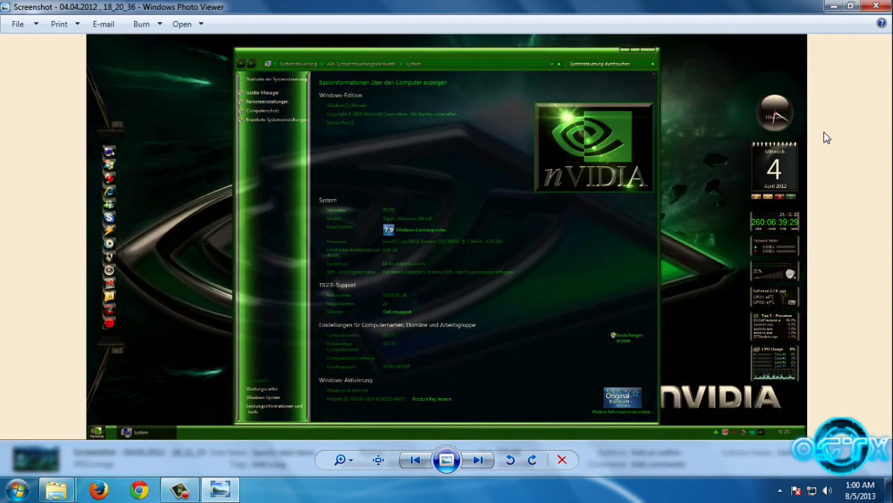
key("Right")
key("Right")
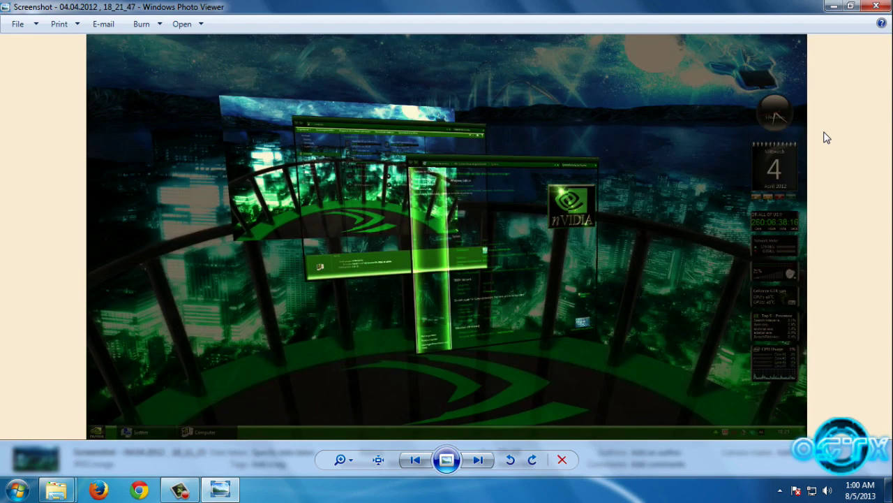
left_click(882, 7)
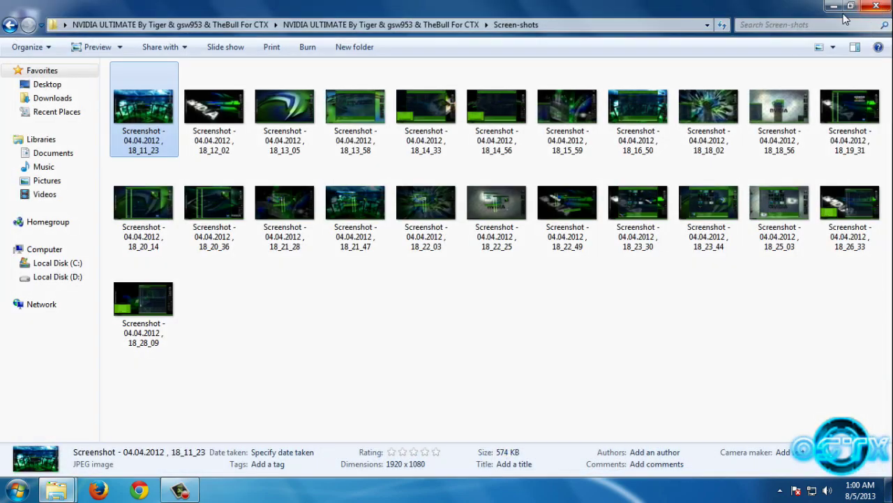
Open the Extras folder and look inside the Theme Resource Changer archive in WinRAR
left_click(10, 24)
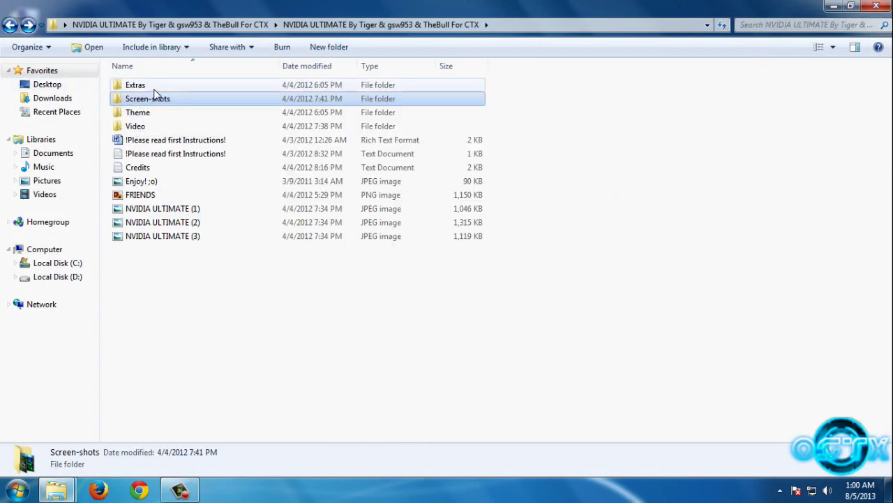
double_click(146, 92)
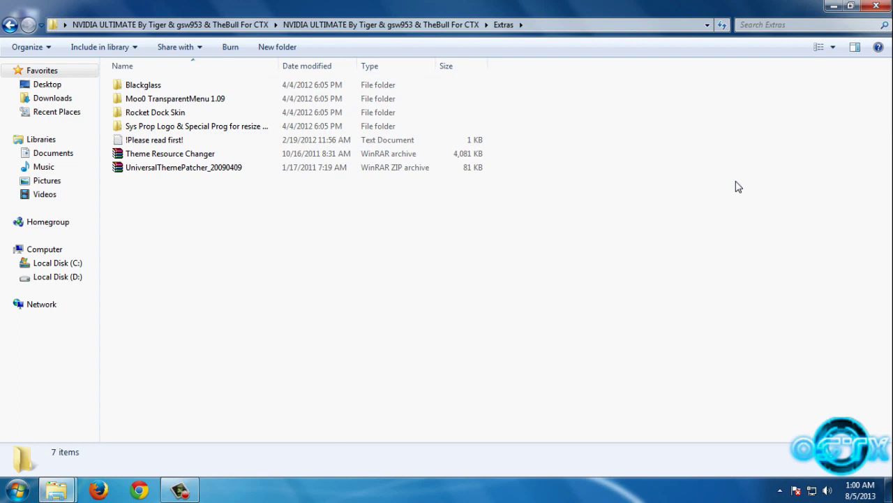
double_click(189, 159)
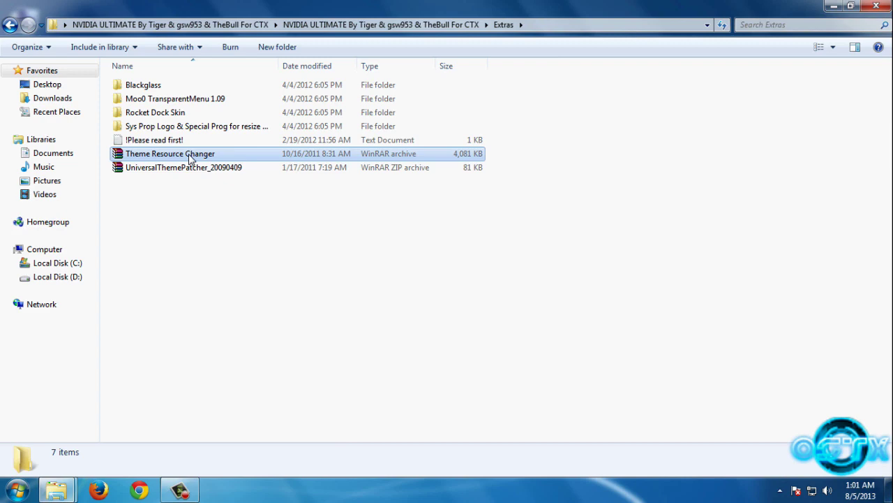
left_click(130, 159)
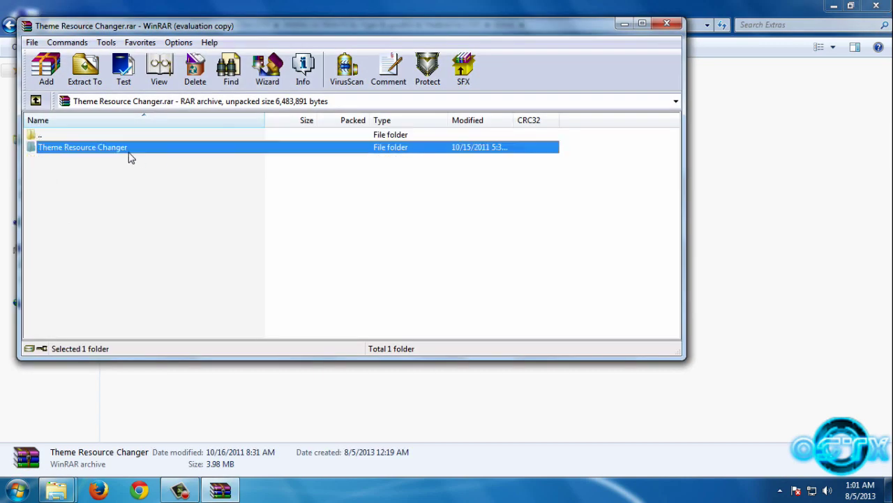
left_click(667, 24)
Browse the Extras items, open the Rocket Dock Skin folder and select the metal black skin
left_click(209, 170)
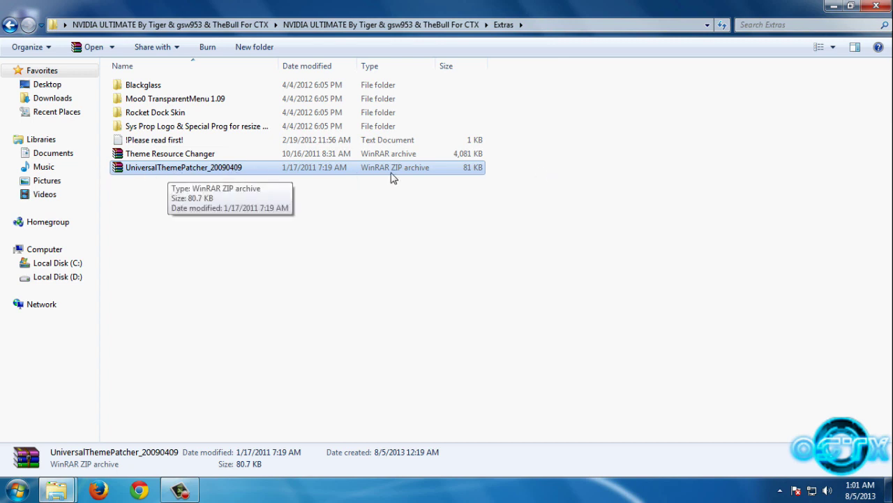
left_click(667, 180)
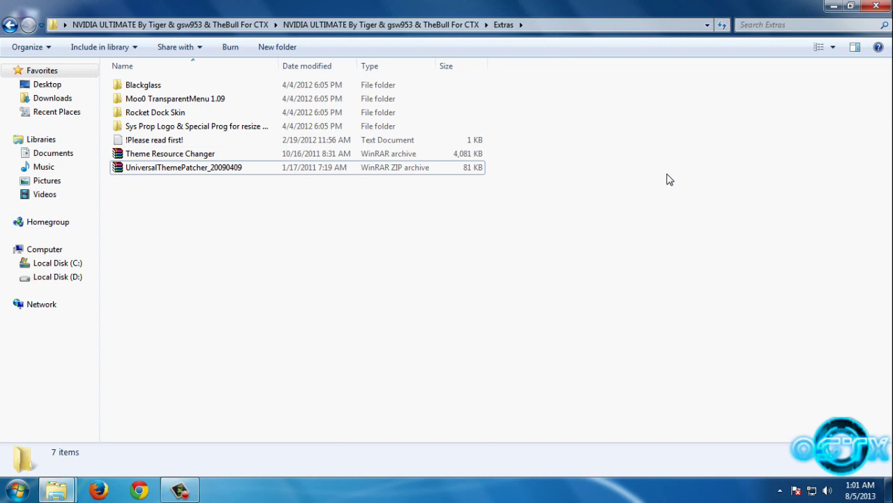
left_click(173, 86)
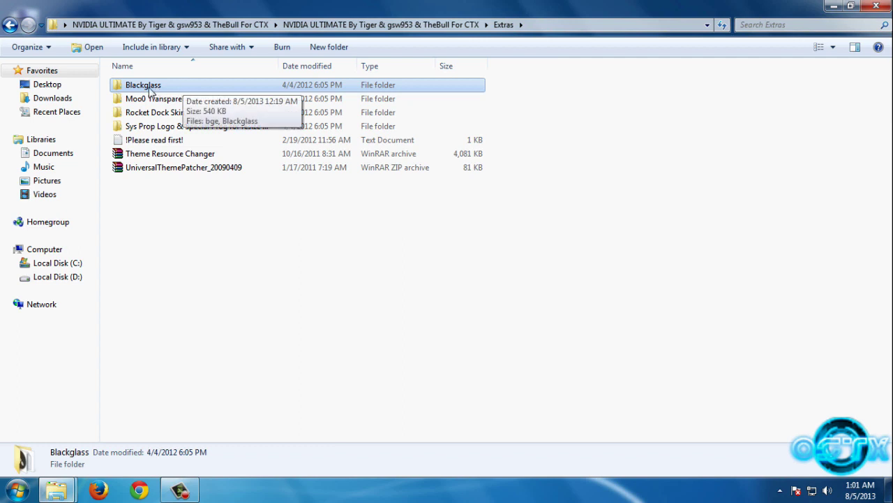
left_click(170, 98)
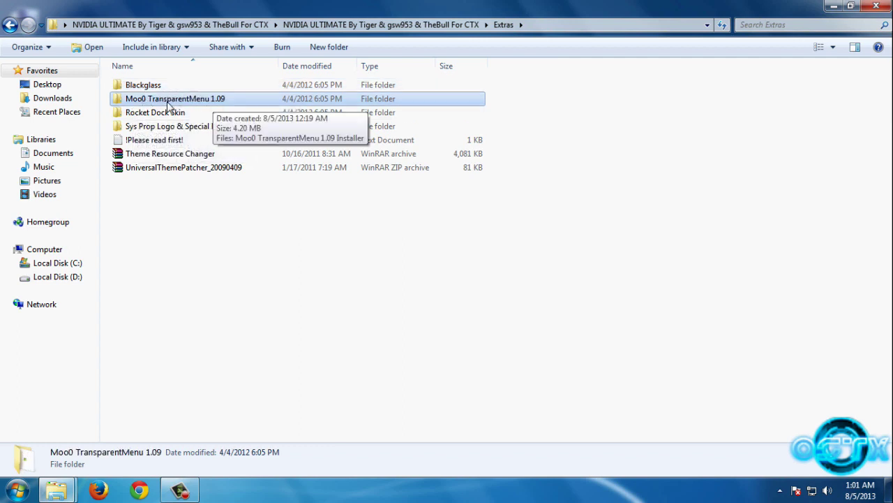
left_click(178, 115)
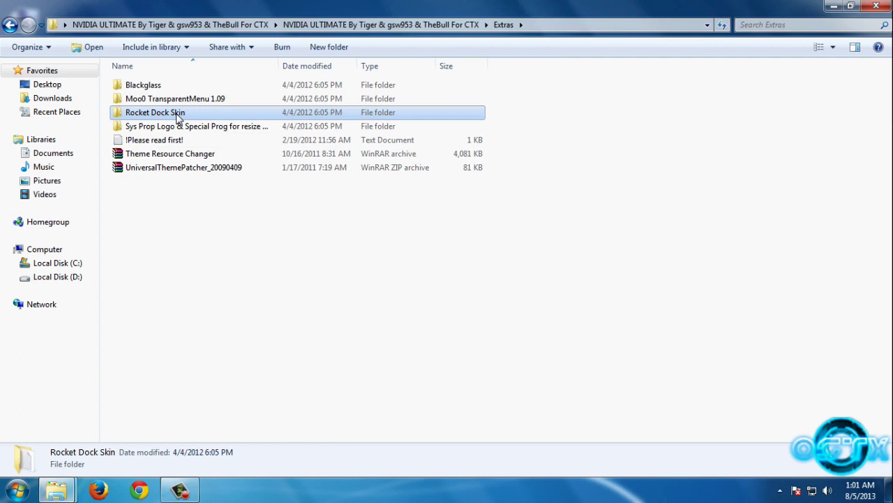
left_click(178, 117)
left_click(178, 184)
double_click(160, 115)
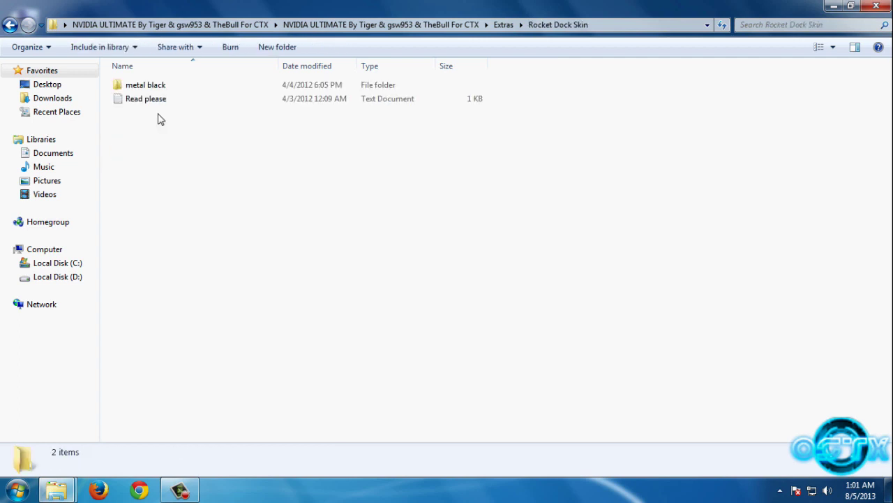
left_click(159, 87)
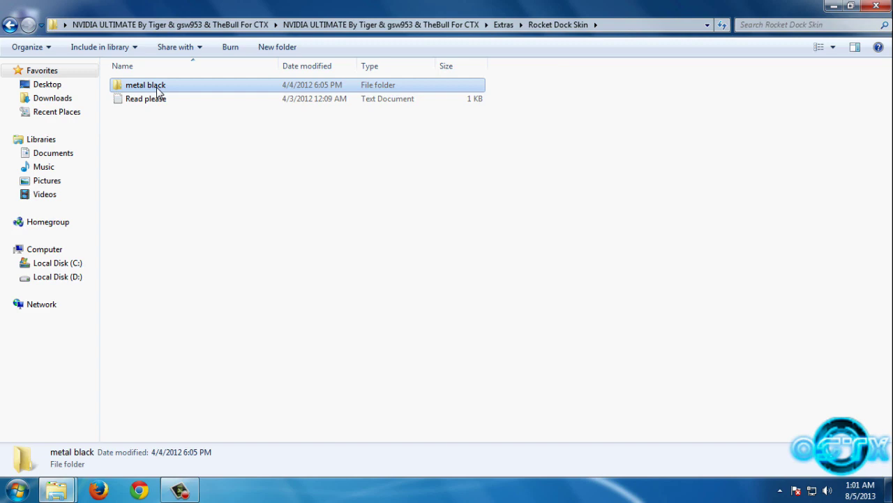
Copy the metal black skin folder and open RocketDock's Skins folder
right_click(127, 89)
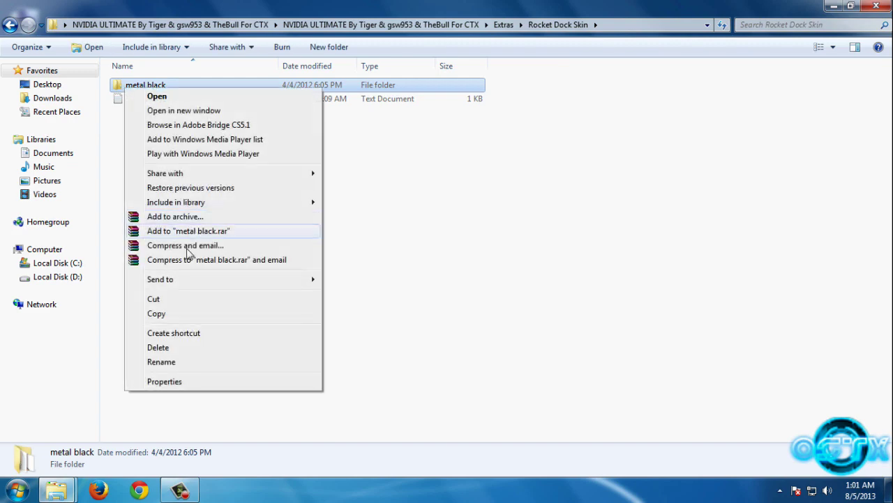
left_click(171, 312)
mouse_move(59, 492)
left_click(72, 417)
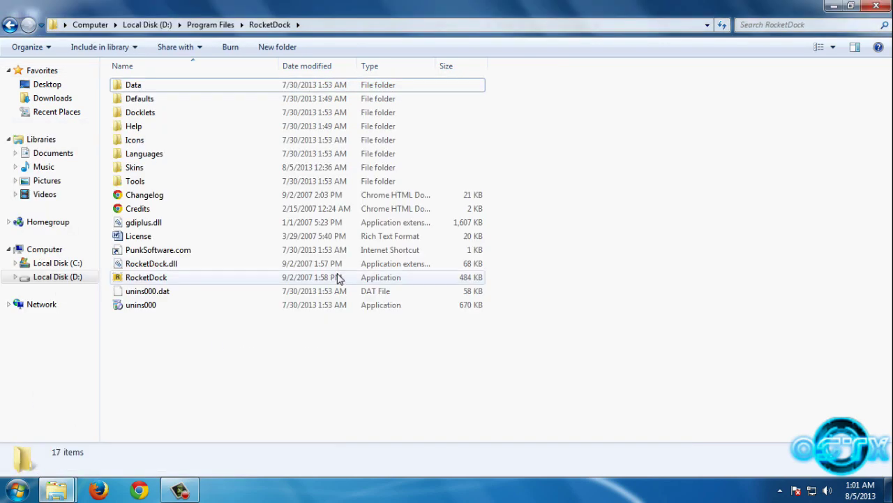
double_click(159, 171)
Paste metal black into Skins, merging and replacing all conflicting files, then clear the windows away
right_click(650, 150)
left_click(681, 258)
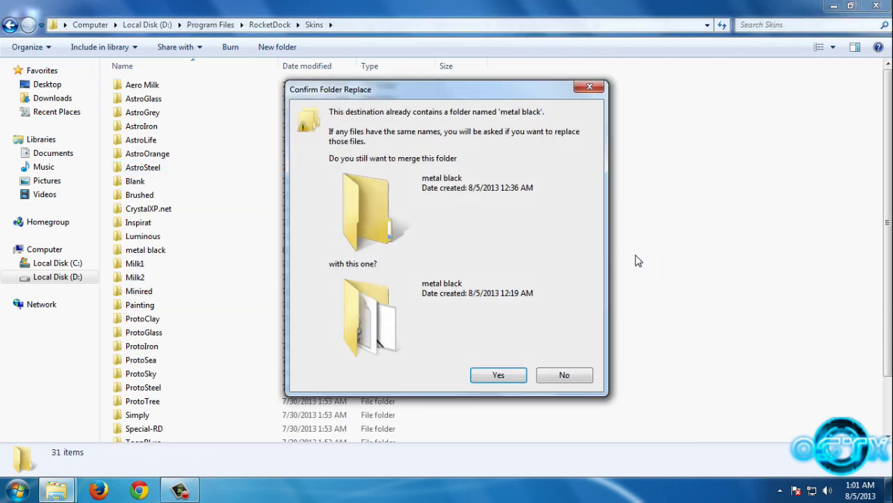
left_click(491, 375)
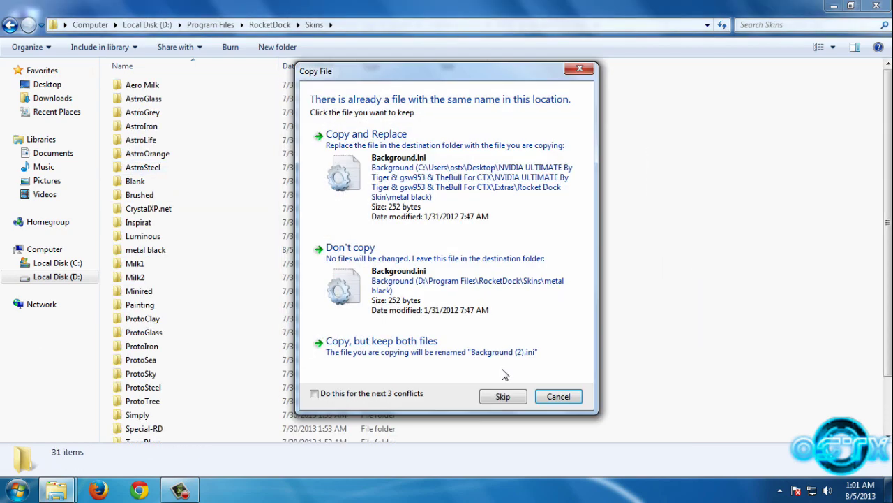
left_click(398, 393)
left_click(405, 178)
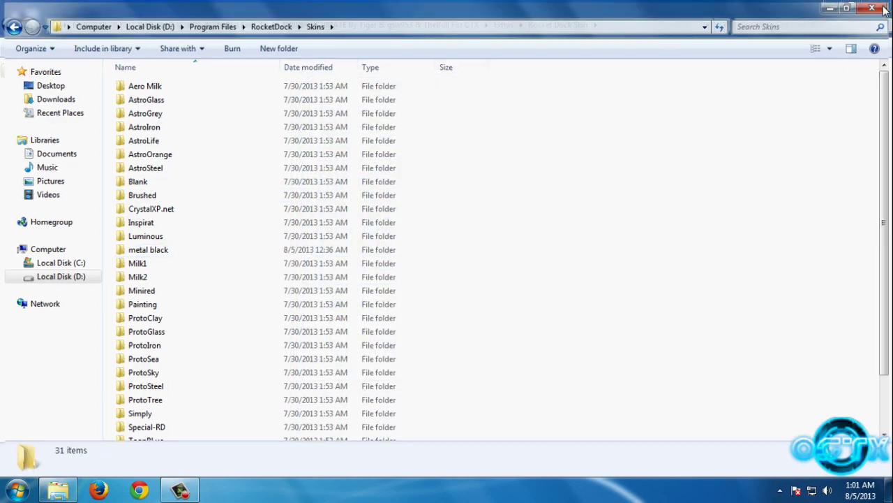
left_click(832, 8)
left_click(833, 7)
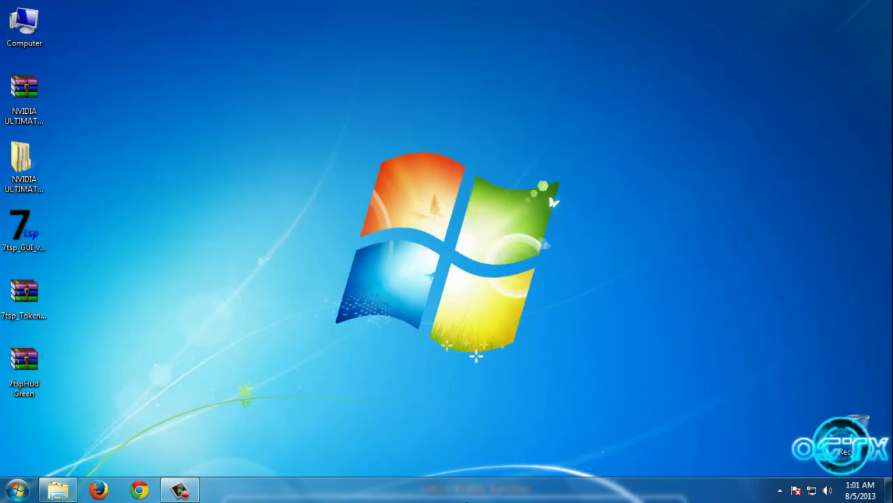
Choose the metal black theme in RocketDock's Dock Settings Style page
right_click(454, 449)
left_click(514, 379)
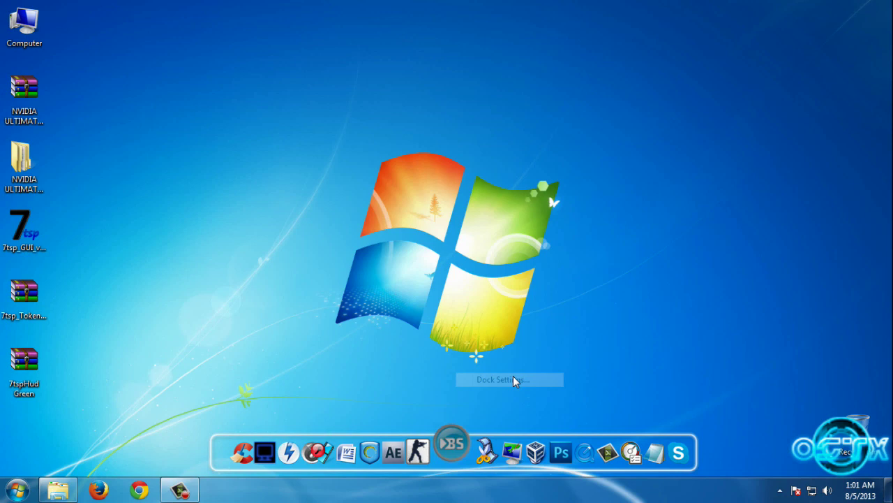
left_click(331, 250)
left_click(419, 142)
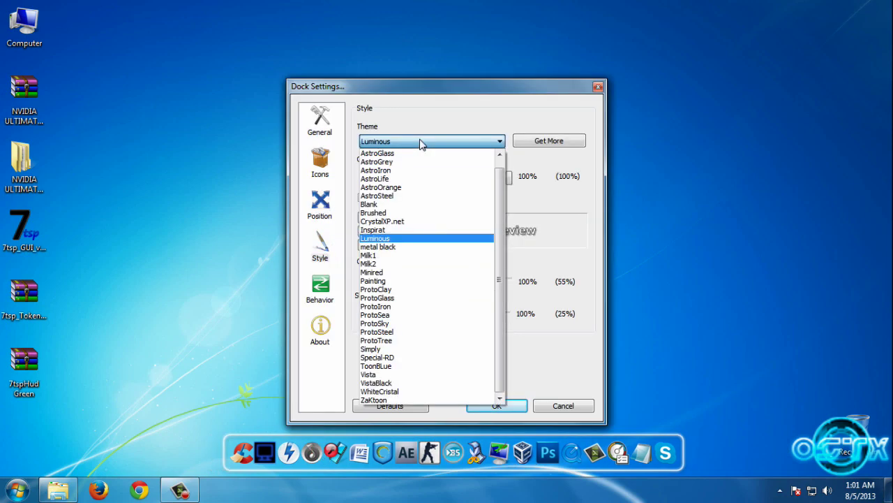
left_click(393, 248)
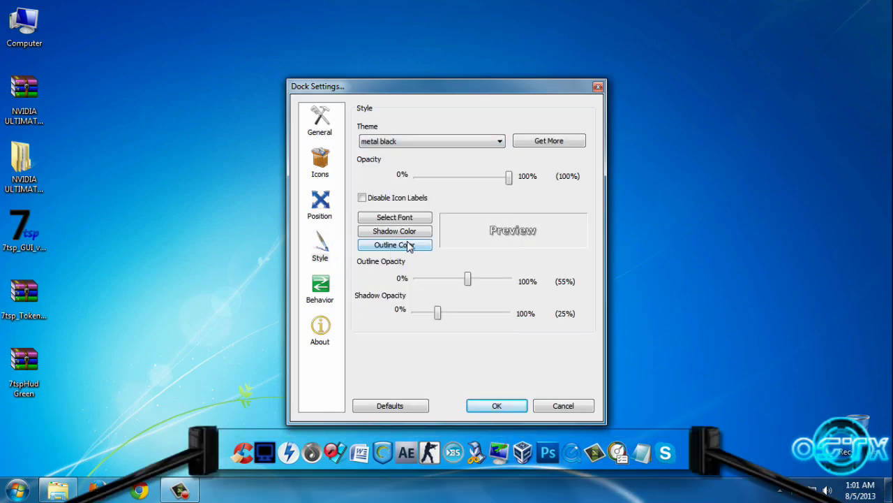
Set the dock's screen position to Top with a 27px edge offset and save
left_click(322, 213)
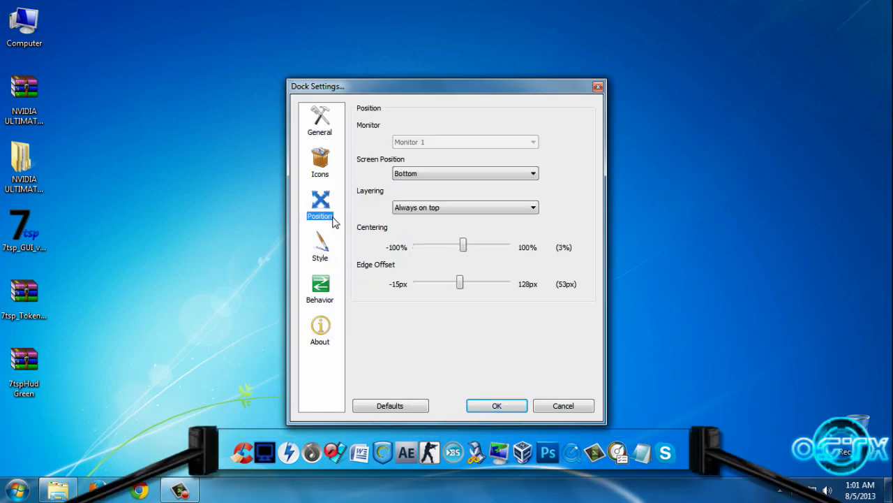
left_click(448, 174)
left_click(439, 193)
left_click(433, 175)
left_click(426, 194)
left_click(423, 174)
left_click(432, 185)
left_click_drag(462, 286, 444, 284)
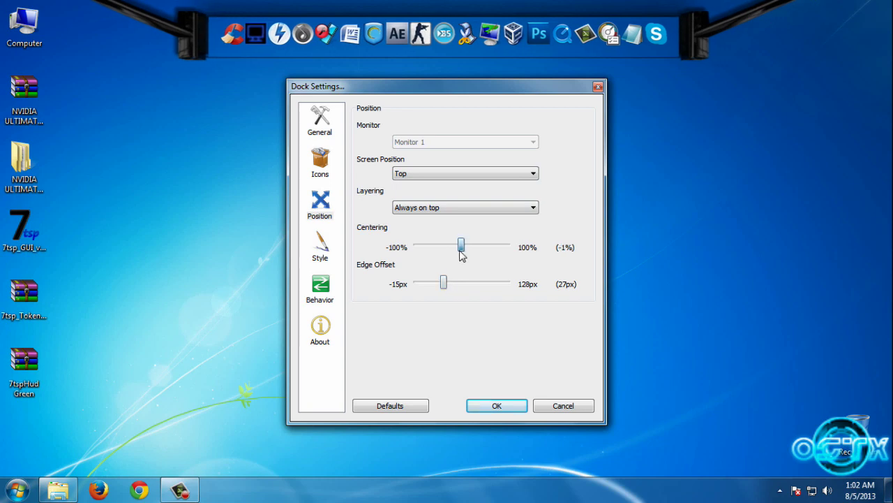
left_click(495, 407)
right_click(470, 144)
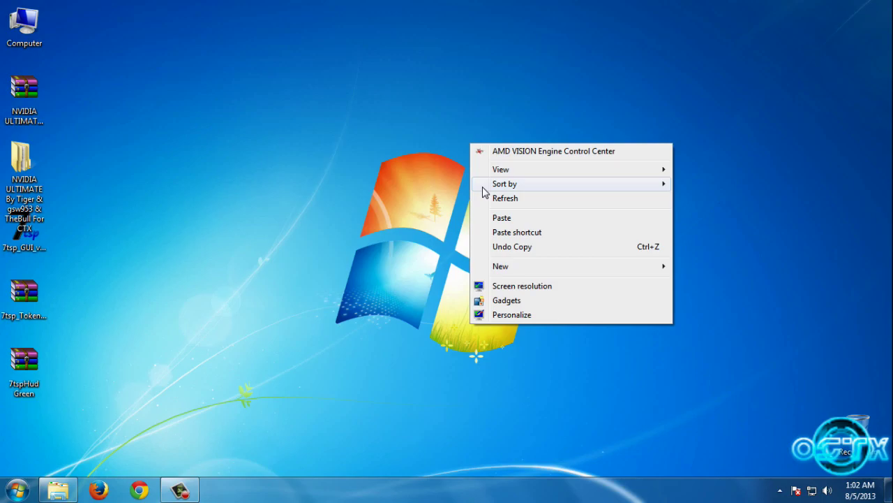
Open the Sys Prop Logo folder in Extras and launch the System Properties Logo Changer
left_click(195, 407)
left_click(58, 490)
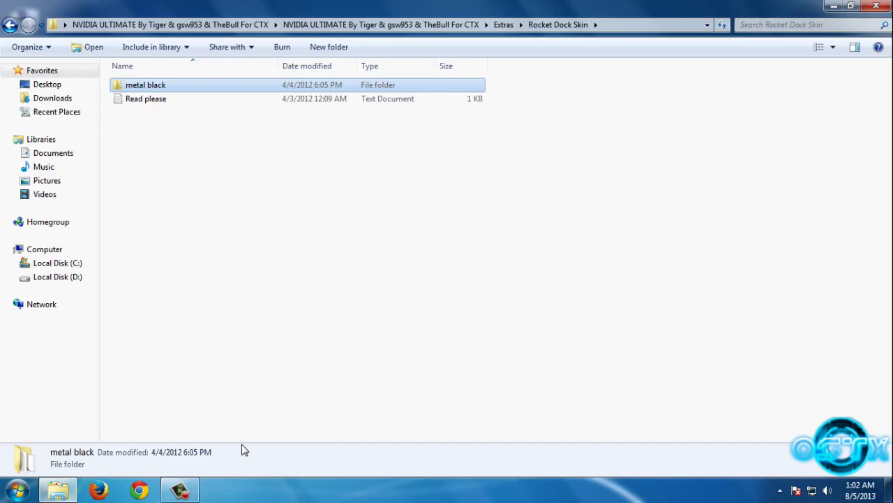
left_click(9, 26)
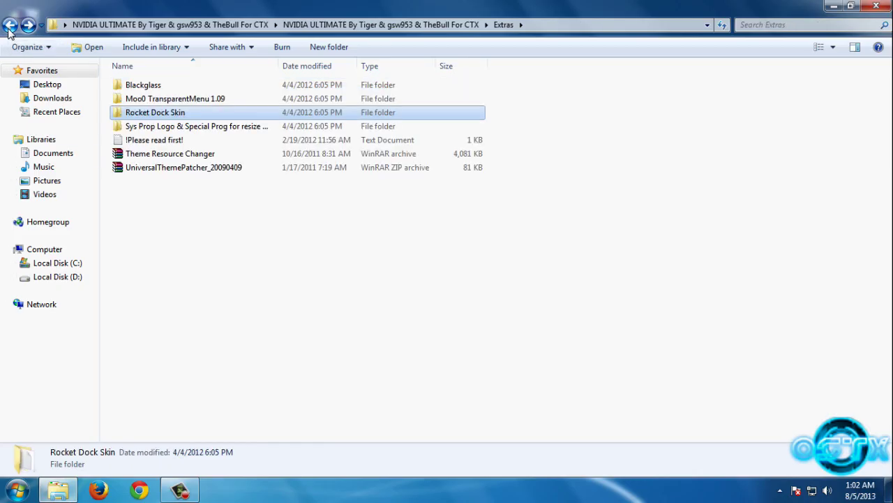
left_click(148, 126)
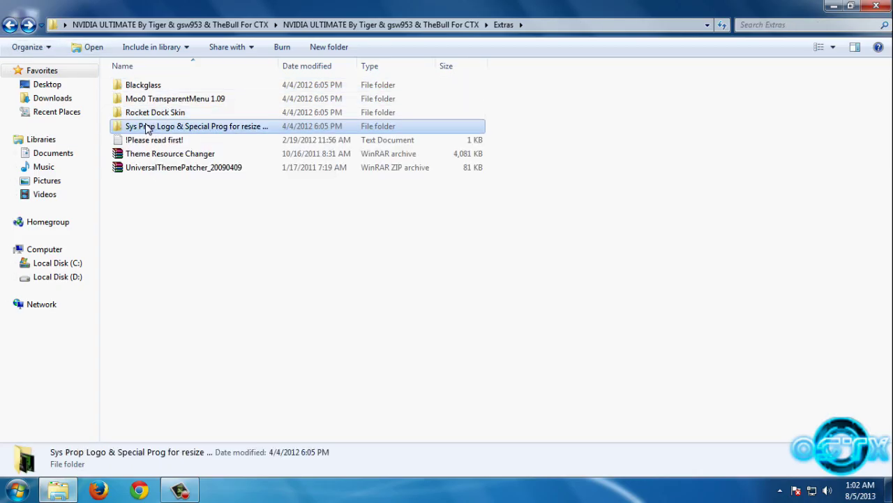
double_click(185, 130)
left_click(433, 134)
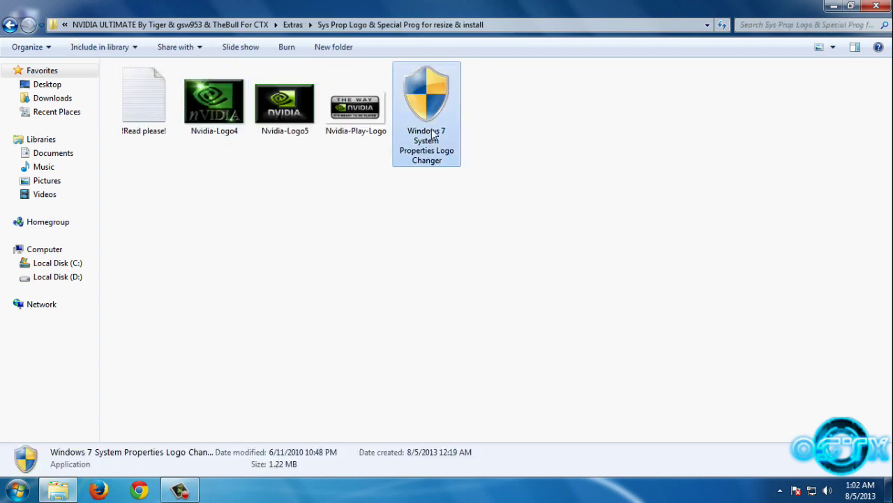
double_click(433, 134)
Load the Nvidia-Logo4 image and apply it as the System Properties logo
left_click(488, 256)
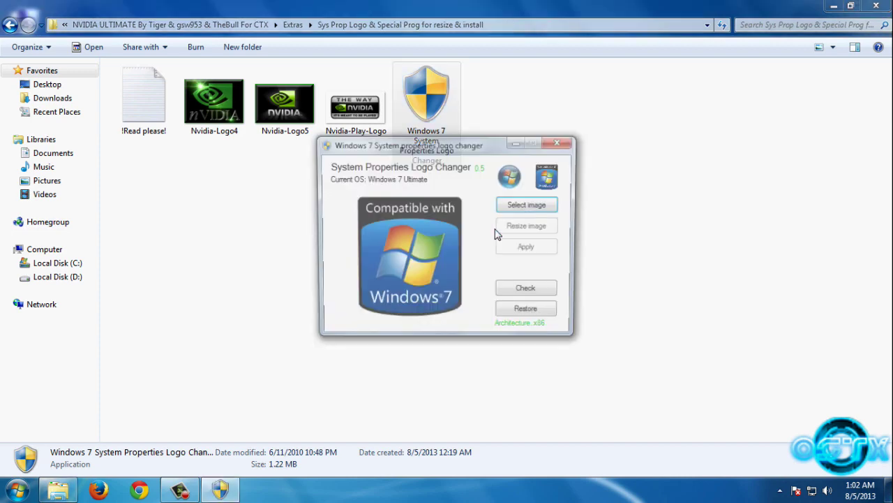
left_click(528, 209)
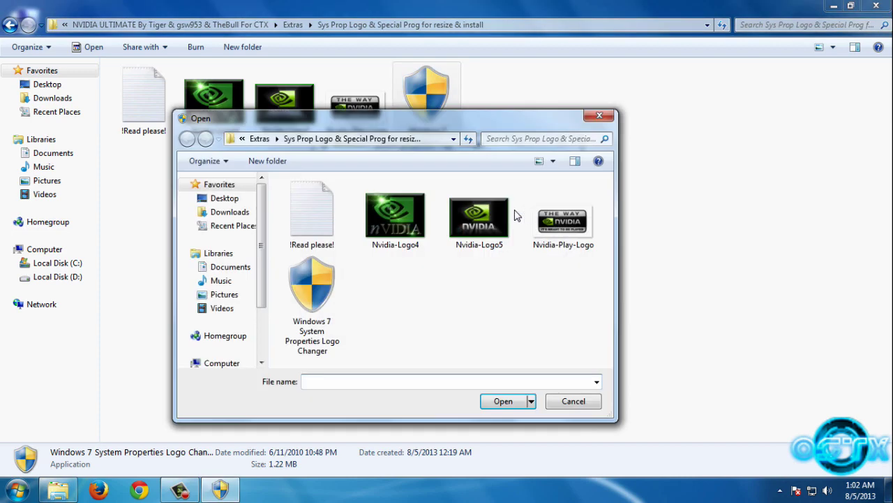
left_click_drag(409, 128, 362, 157)
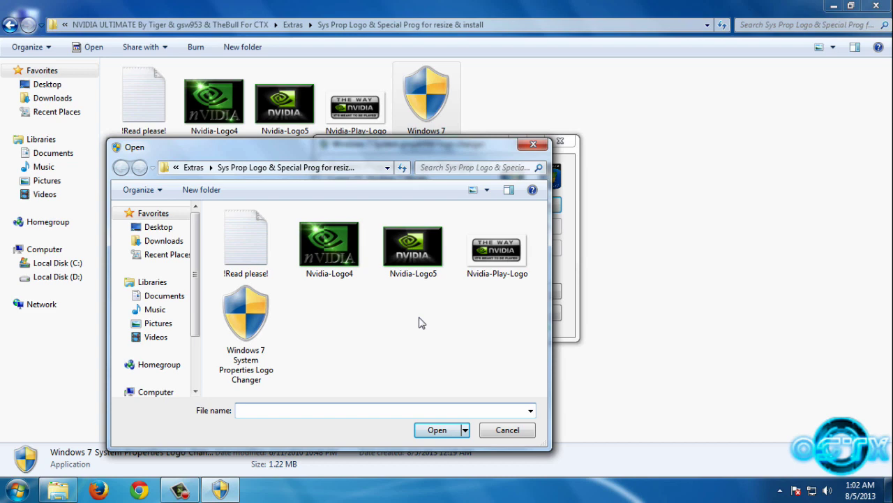
left_click(382, 278)
left_click(346, 258)
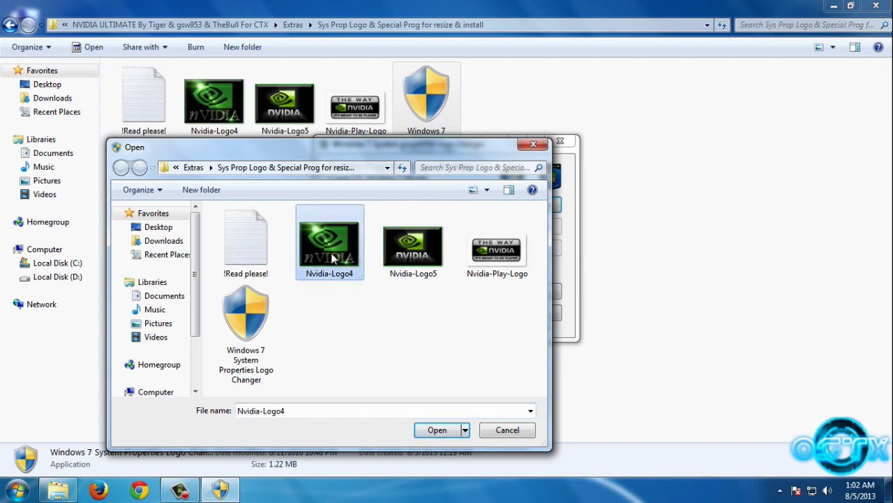
left_click(437, 430)
left_click(528, 251)
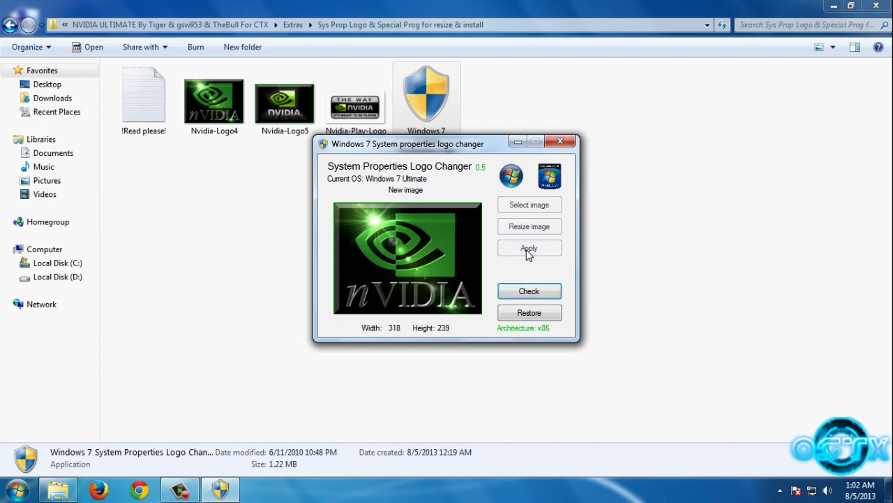
Check the new logo on the System page, then close the Logo Changer
left_click(528, 294)
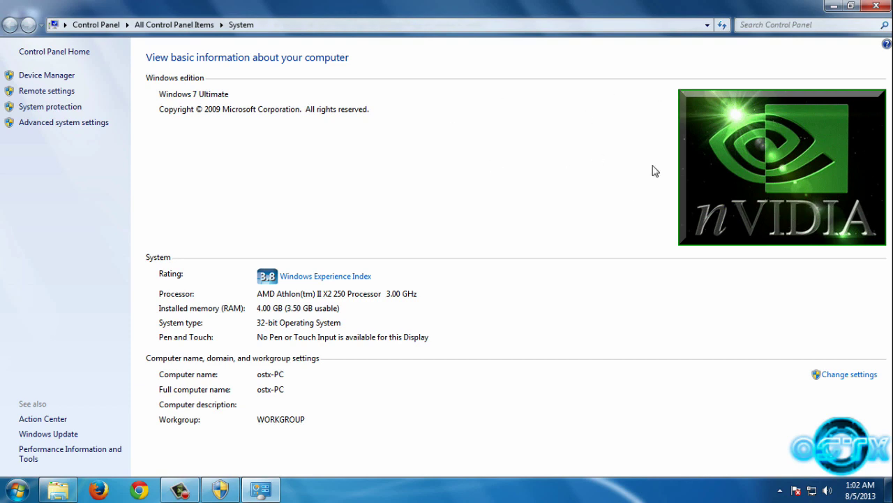
left_click(876, 5)
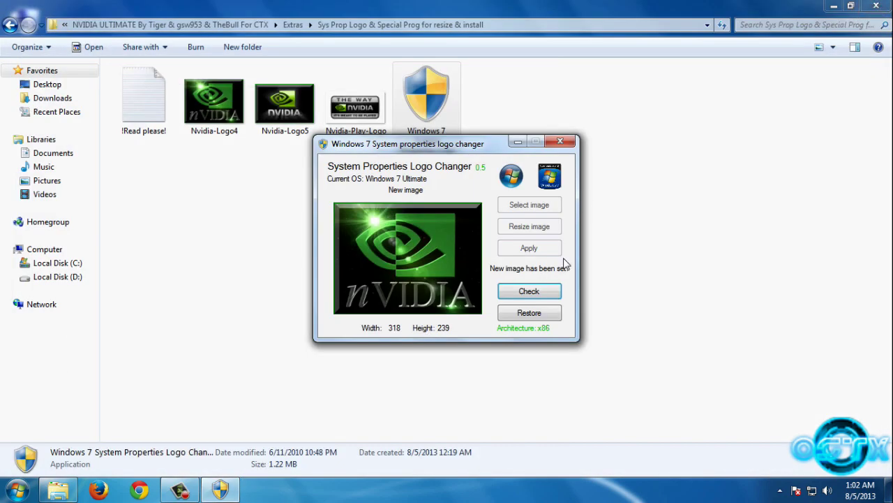
left_click_drag(480, 148, 408, 135)
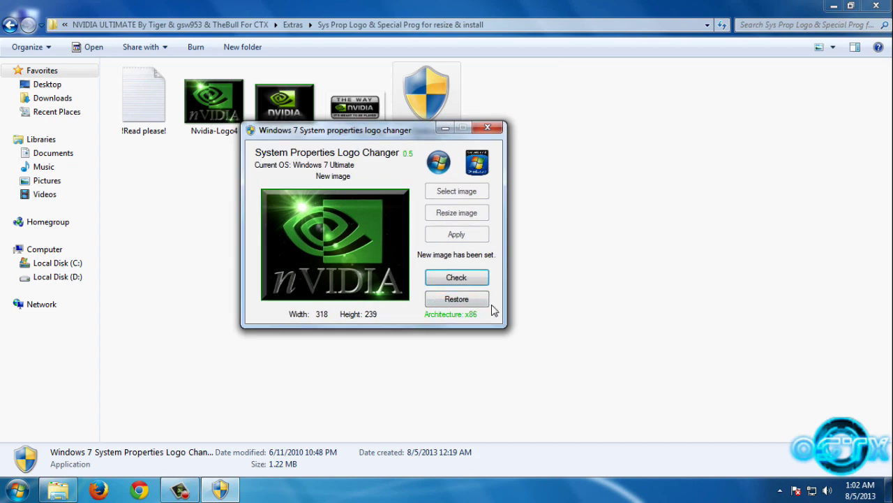
left_click(487, 127)
right_click(219, 482)
Copy both NVIDIA ULTIMATE items from the theme's Theme folder
left_click(170, 461)
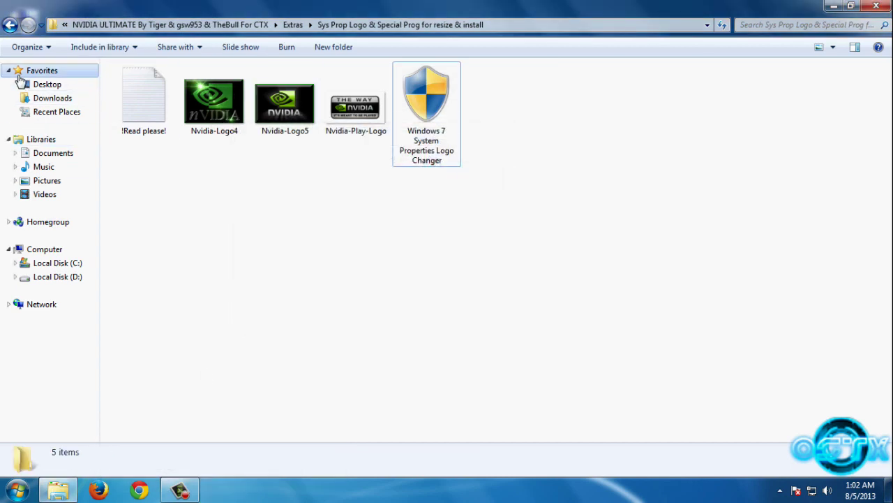
left_click(10, 25)
left_click(11, 25)
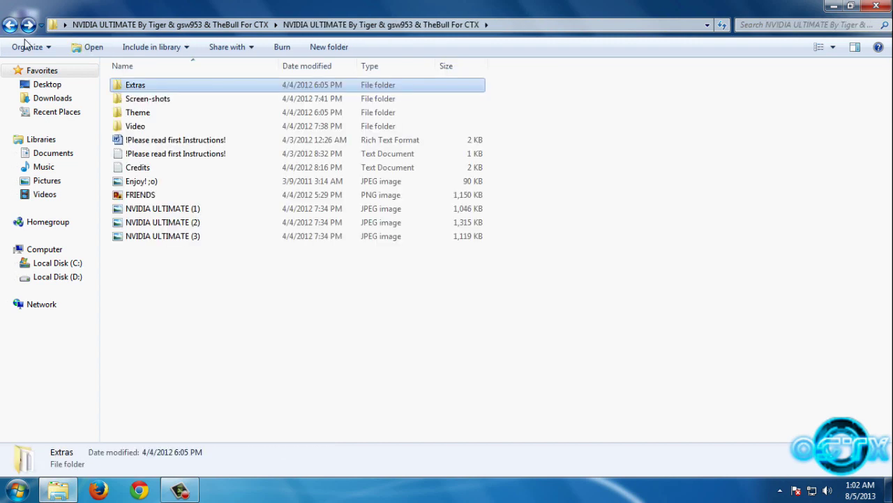
left_click(153, 118)
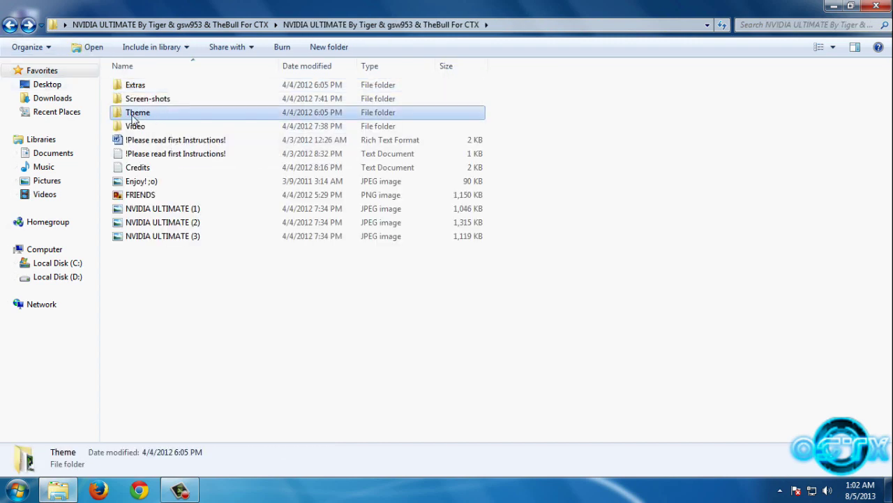
double_click(153, 117)
left_click_drag(526, 84, 258, 102)
right_click(258, 101)
left_click(305, 216)
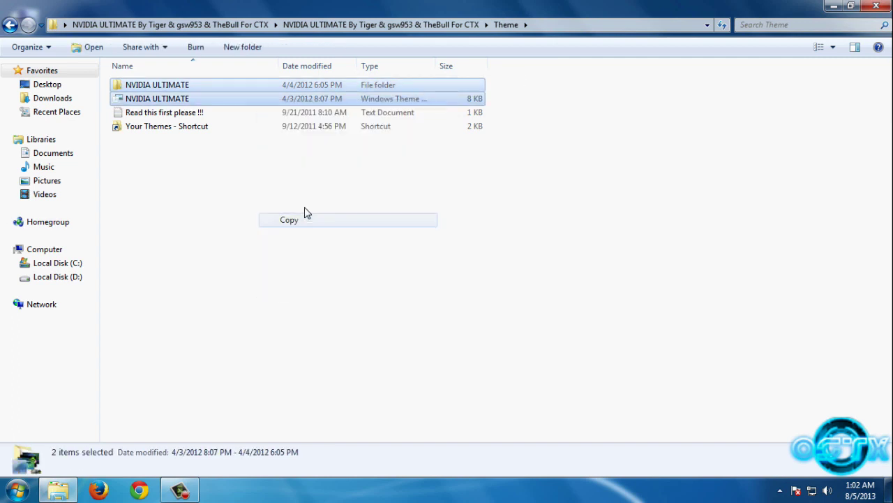
Paste them into the system Themes folder via Your Themes, replacing and merging all conflicts
left_click(157, 129)
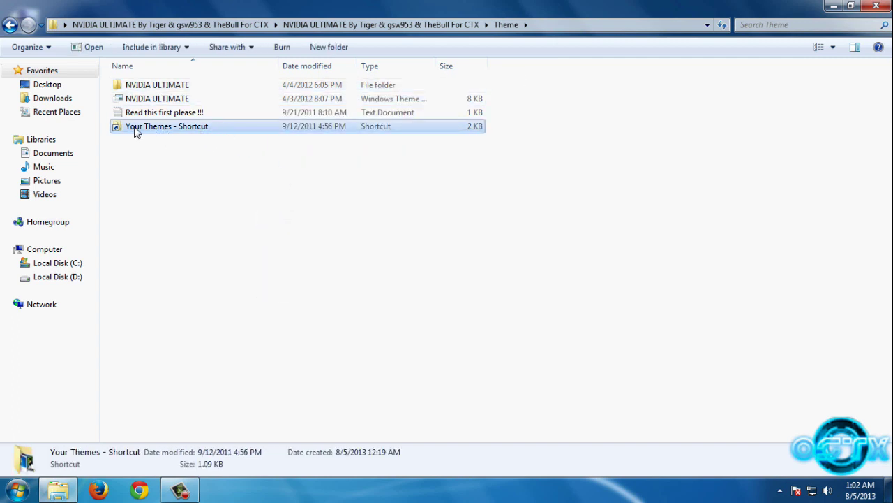
double_click(245, 133)
right_click(635, 123)
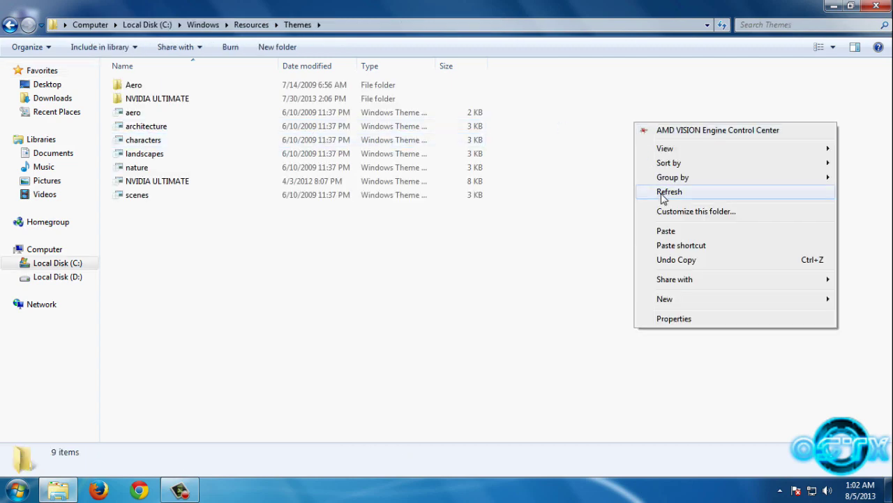
left_click(666, 231)
left_click(370, 384)
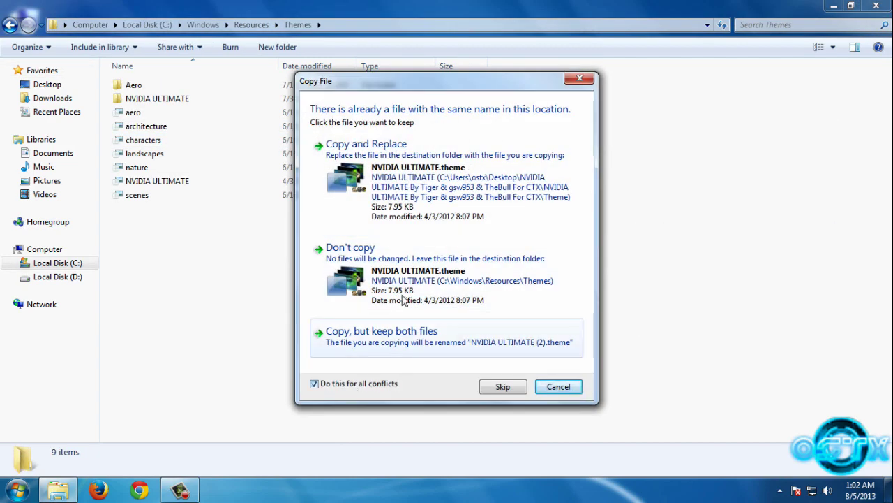
left_click(366, 144)
left_click(345, 389)
left_click(433, 366)
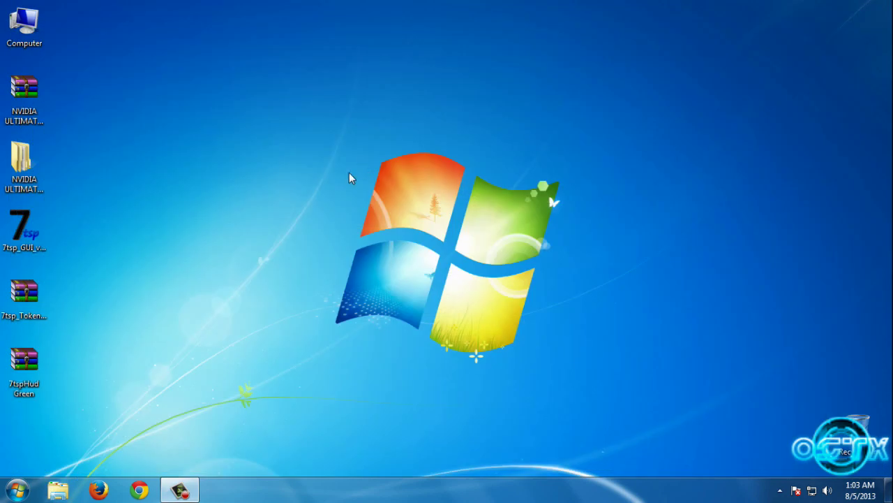
Apply the NVIDIA ULTIMATE theme from the desktop's Personalization settings
right_click(341, 184)
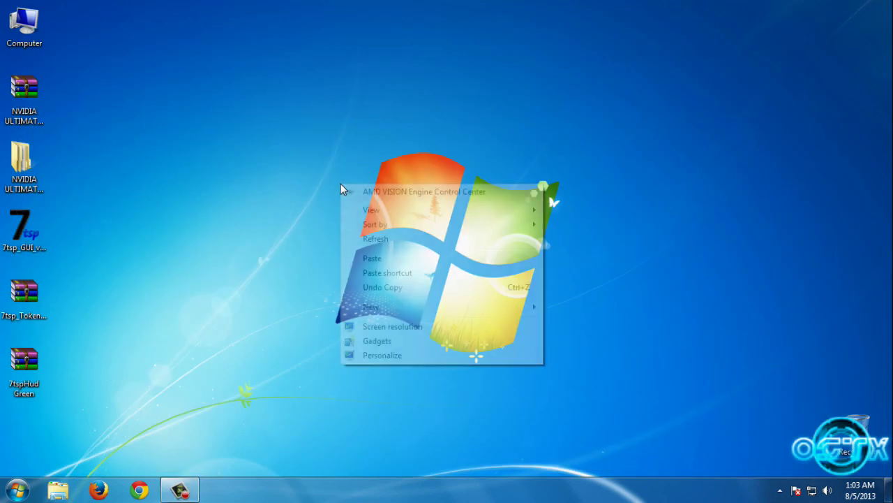
left_click(388, 355)
left_click(208, 382)
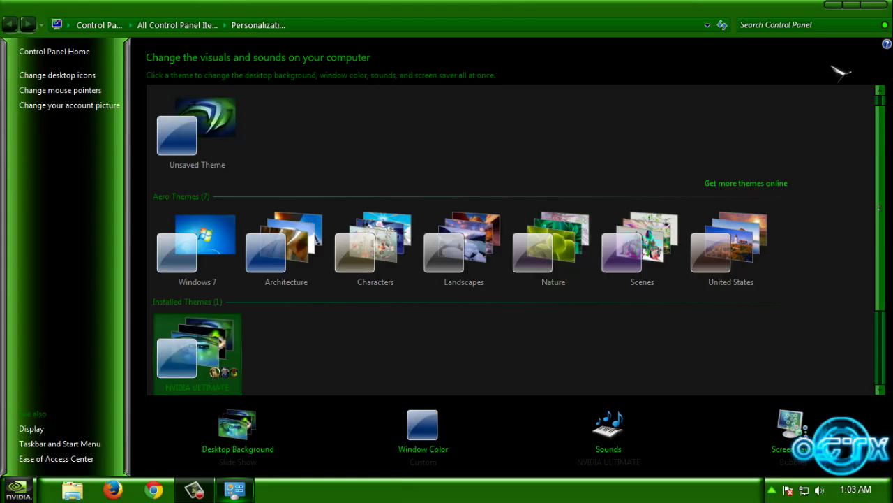
left_click(876, 6)
Refresh the desktop twice and check the NVIDIA logo in Computer's Properties page
right_click(450, 143)
left_click(478, 189)
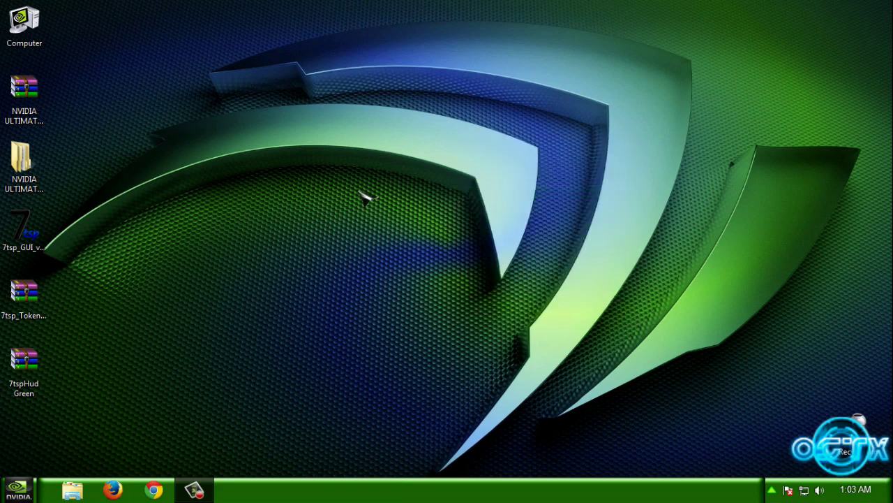
right_click(151, 131)
left_click(195, 184)
left_click(19, 491)
right_click(219, 272)
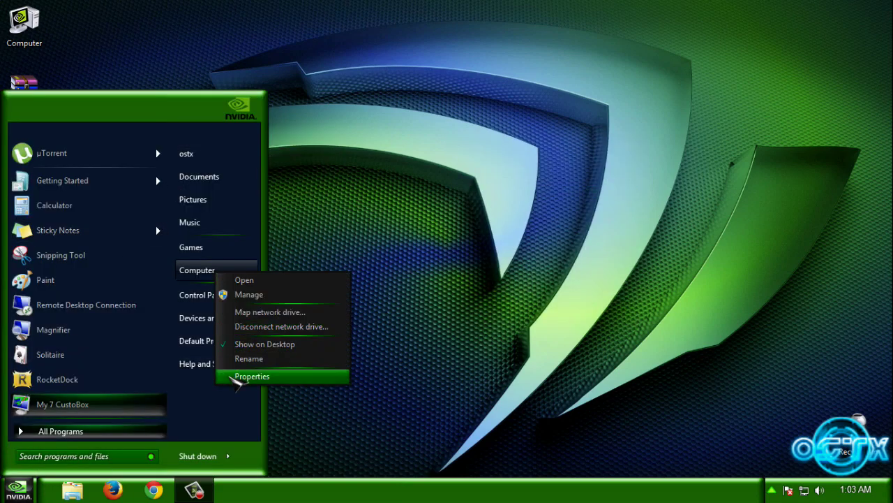
left_click(236, 374)
left_click(885, 5)
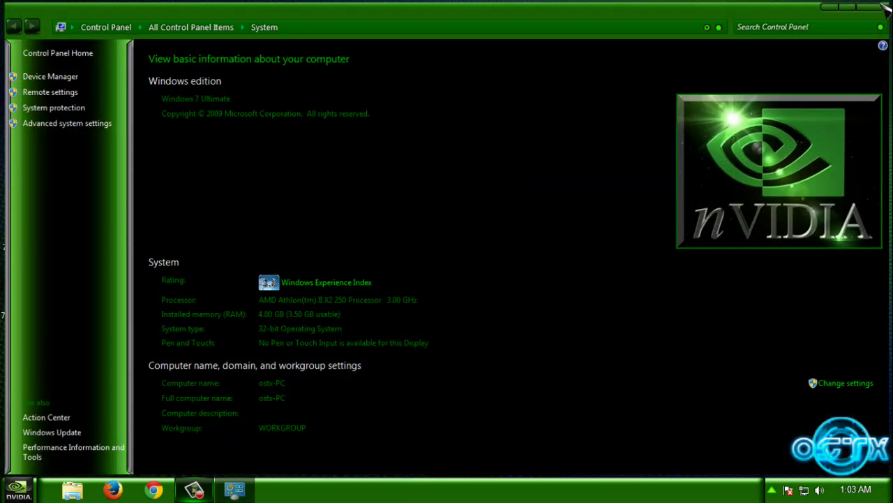
Launch Blackglass.exe from NVIDIA ULTIMATE > Extras > Blackglass, allowing it to run
double_click(53, 180)
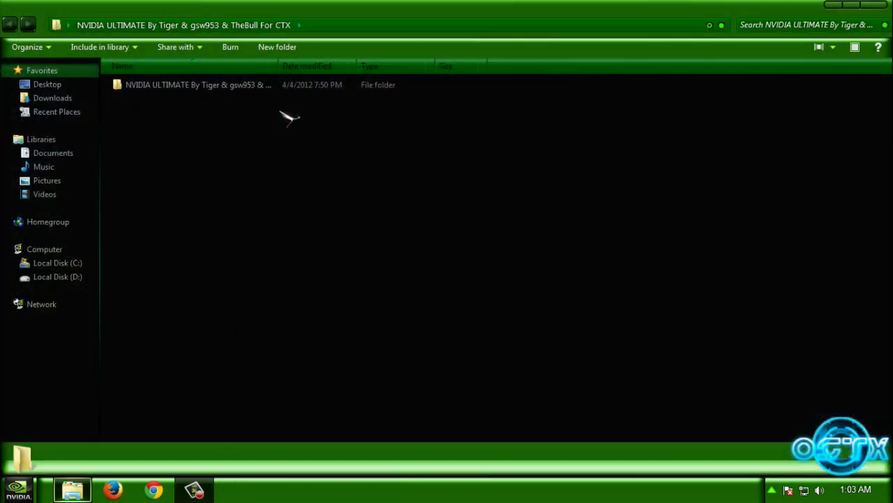
double_click(161, 84)
double_click(151, 86)
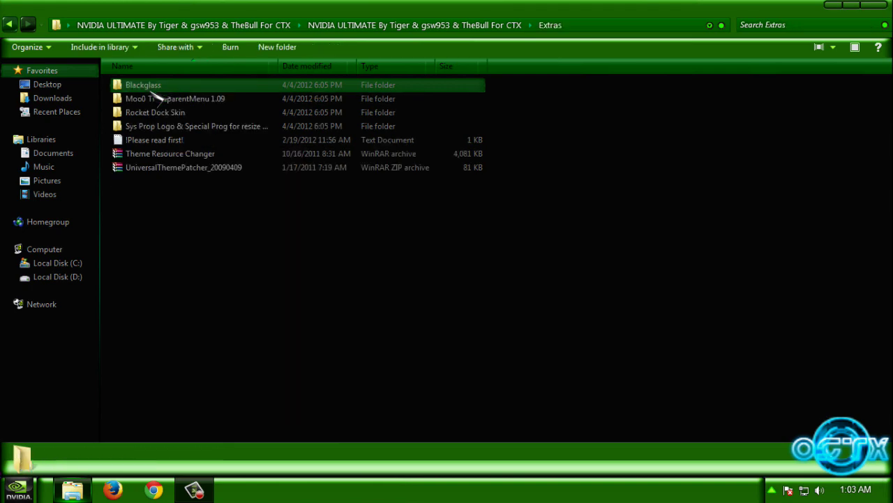
double_click(148, 86)
left_click(148, 100)
double_click(154, 104)
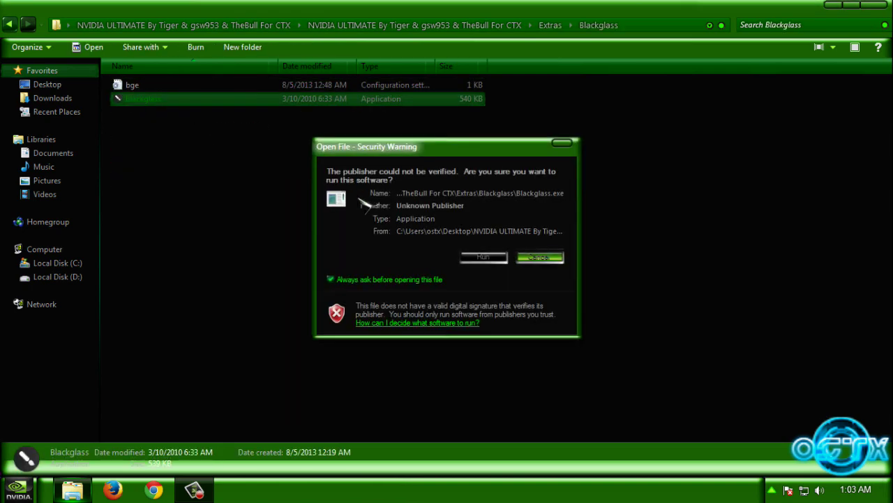
left_click(482, 255)
left_click(878, 9)
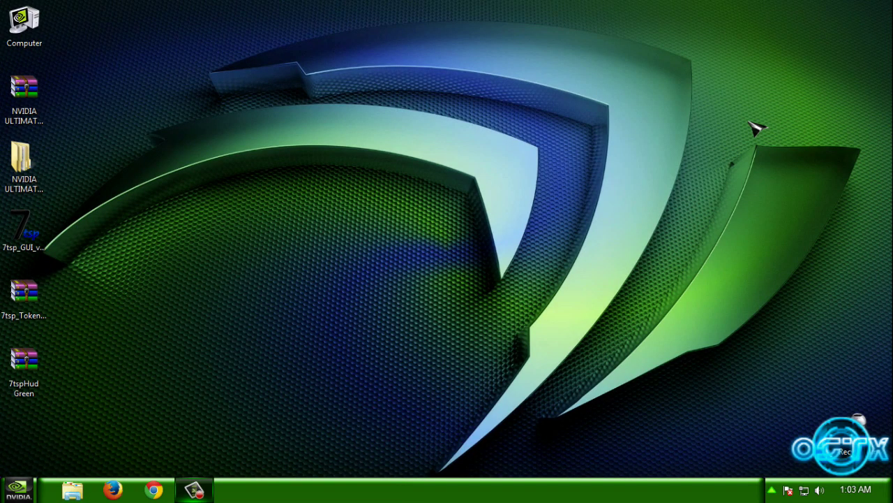
Enable Blackglass StartUp in its tray Options, save, and refresh the desktop
left_click(773, 490)
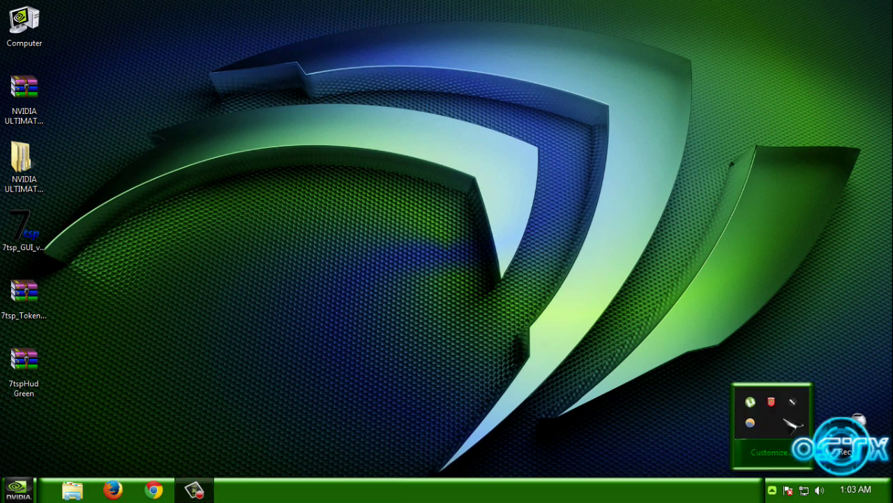
right_click(793, 403)
left_click(823, 410)
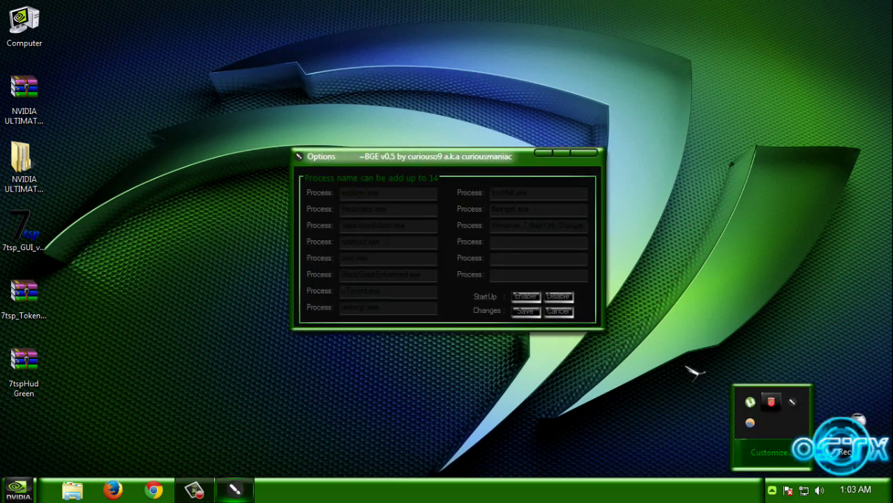
left_click(527, 297)
left_click(537, 292)
left_click(524, 312)
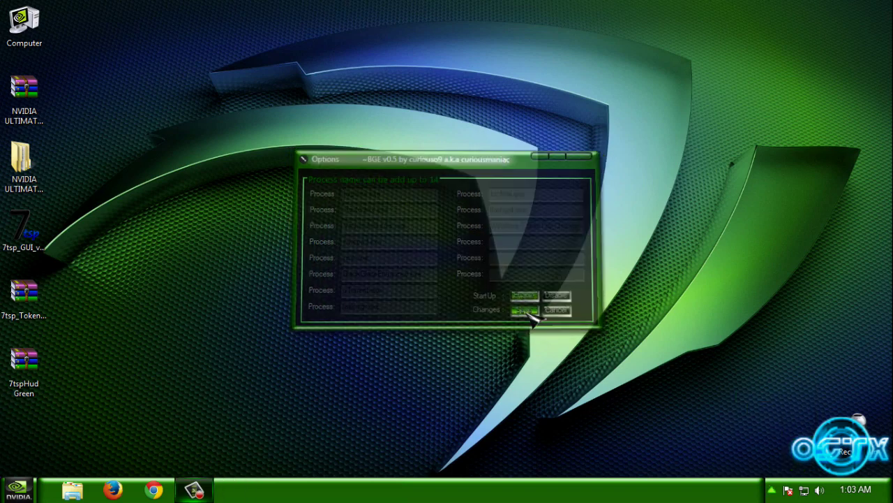
right_click(325, 238)
left_click(354, 291)
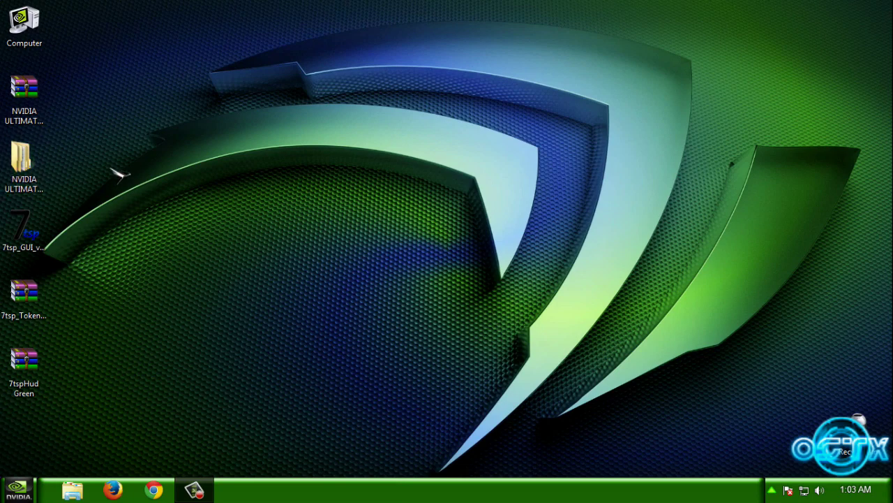
Refresh the desktop and launch the Se7en Theme Source Patcher, allowing it to run
right_click(113, 169)
left_click(139, 219)
left_click(21, 310)
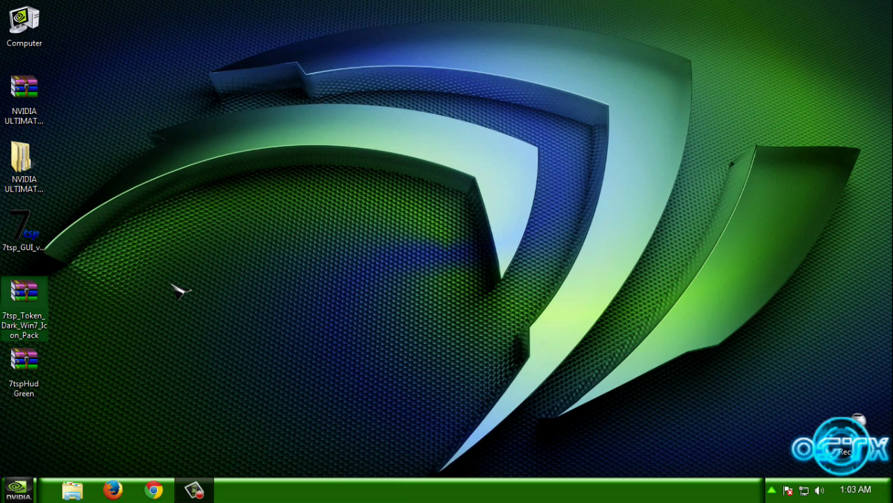
double_click(24, 230)
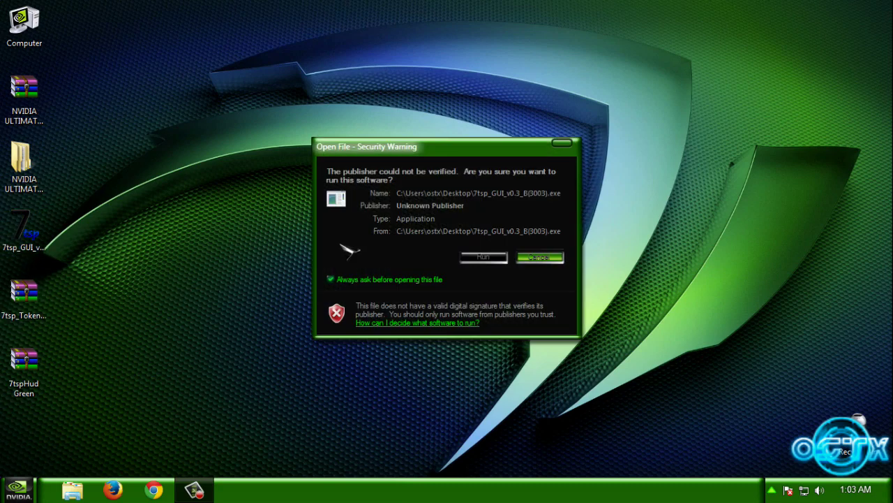
left_click(479, 259)
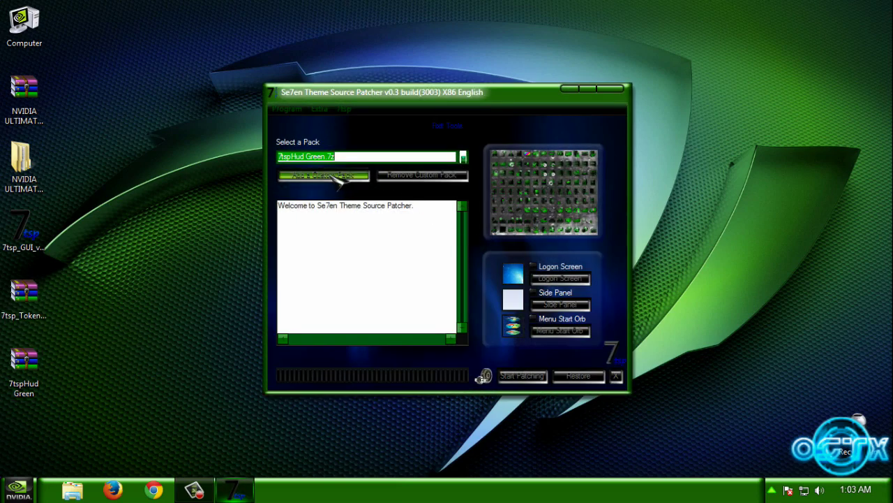
Add 7tsp_Token_Dark_Win7_Icon_Pack as a custom pack, overwrite the existing one, and start patching
left_click(338, 177)
left_click(488, 323)
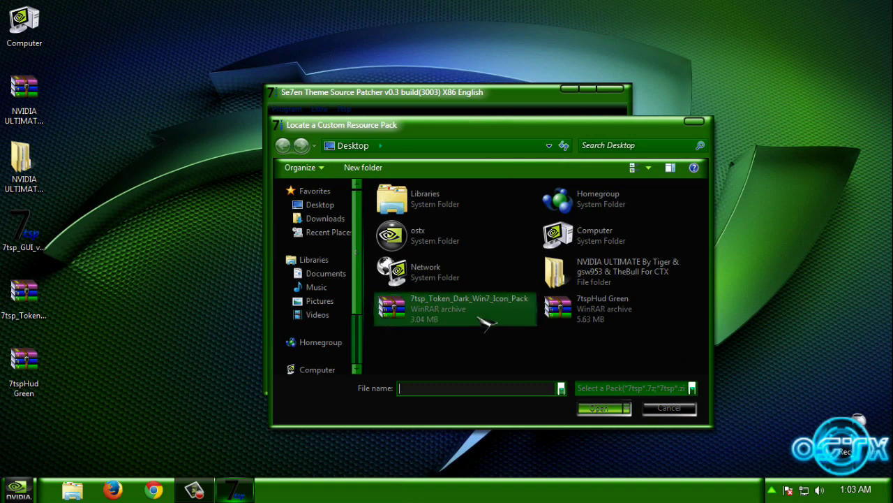
left_click(604, 409)
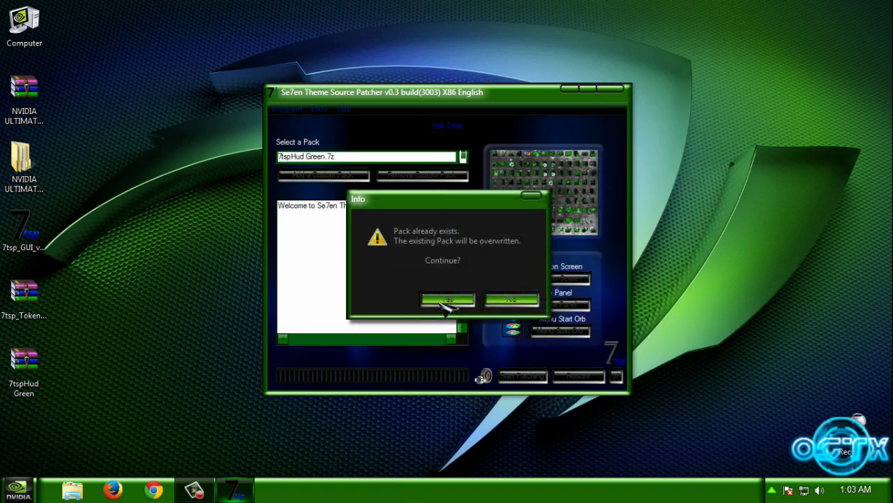
left_click(448, 298)
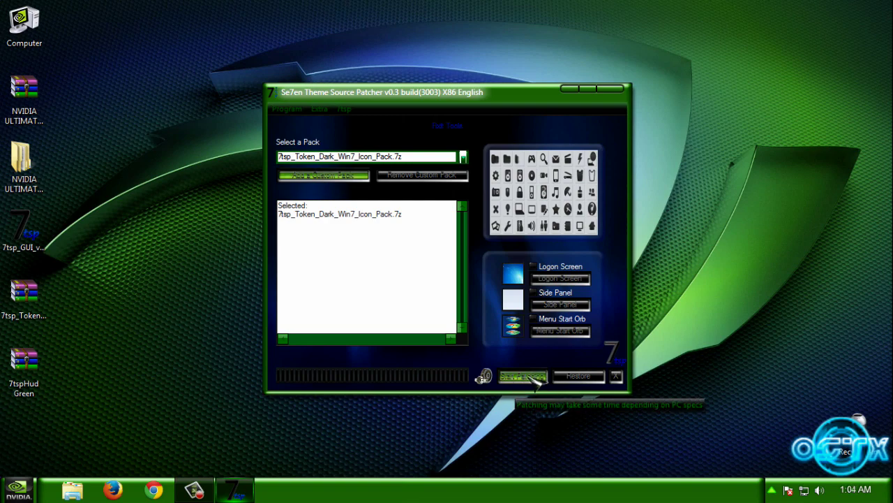
left_click(522, 377)
left_click(448, 318)
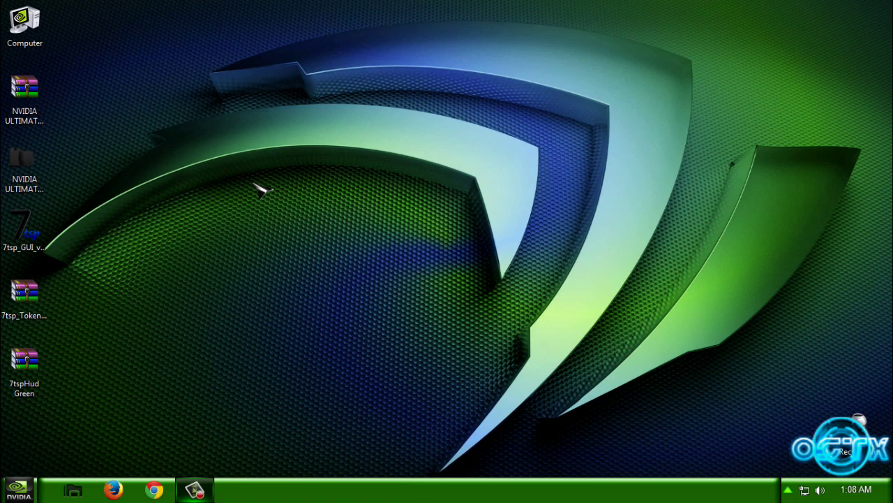
Open the Computer window briefly, close it, and clear the desktop icon selection
double_click(25, 24)
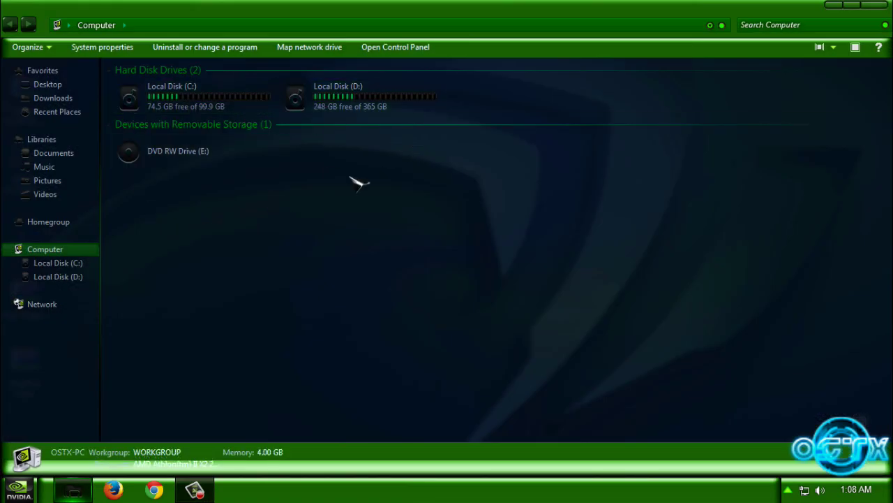
left_click(876, 5)
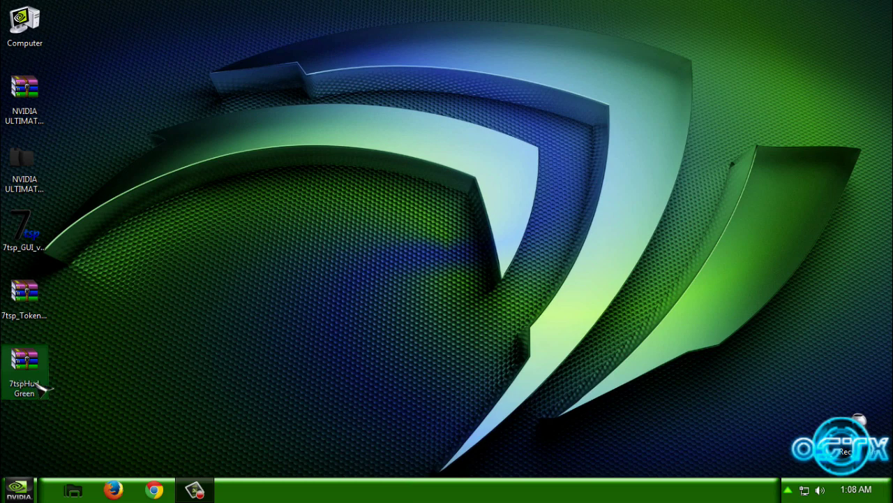
left_click(302, 368)
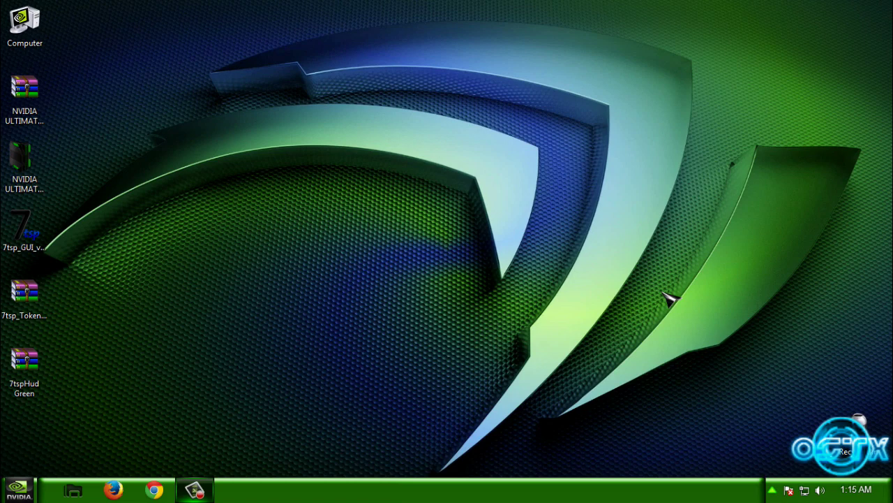
Reopen Computer to inspect the new green drive icons, selecting Local Disk (D:), then close it
double_click(39, 35)
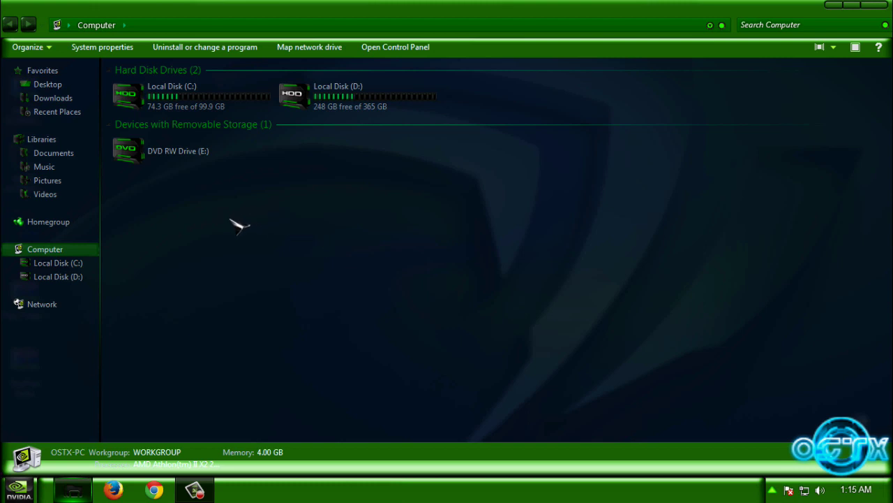
mouse_move(518, 266)
left_mouse_down()
mouse_move(472, 229)
mouse_move(199, 114)
mouse_move(702, 361)
mouse_move(185, 105)
mouse_move(216, 100)
mouse_move(602, 286)
left_mouse_up()
left_click(379, 96)
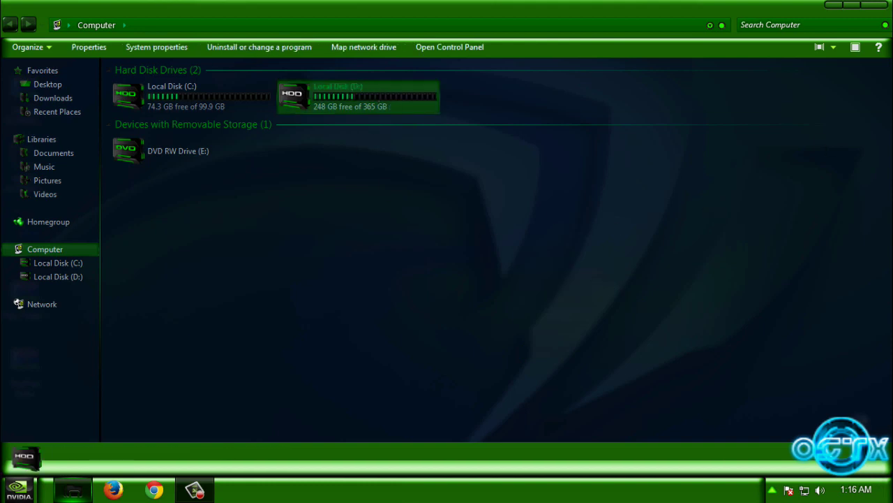
left_click(881, 5)
right_click(299, 133)
Refresh the desktop, relaunch the 7tsp patcher, cancel its Restore option, and close it
left_click(329, 186)
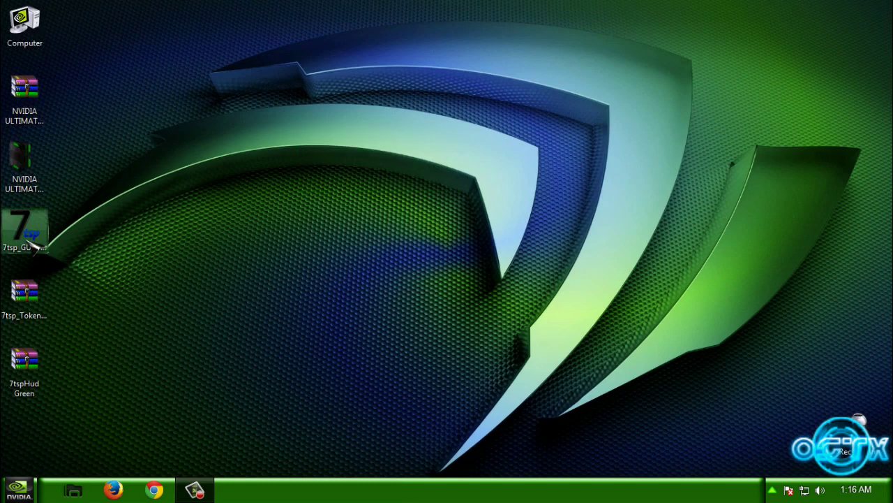
double_click(24, 230)
left_click(482, 258)
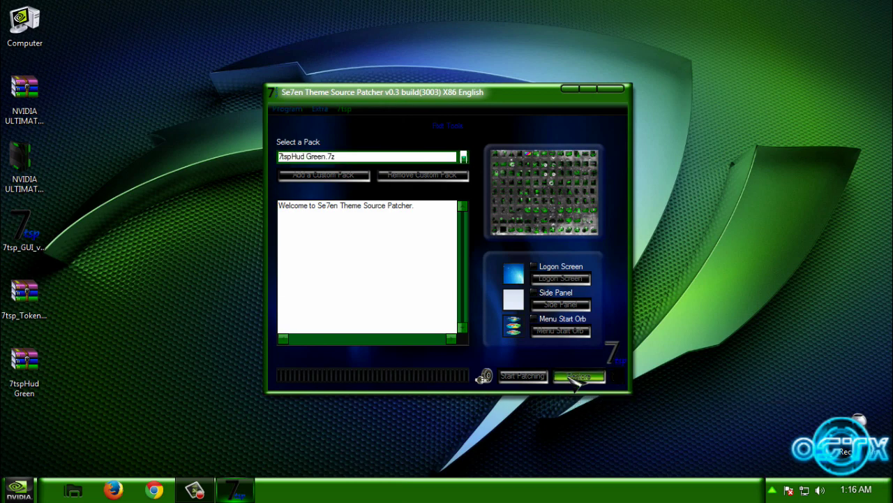
left_click(575, 378)
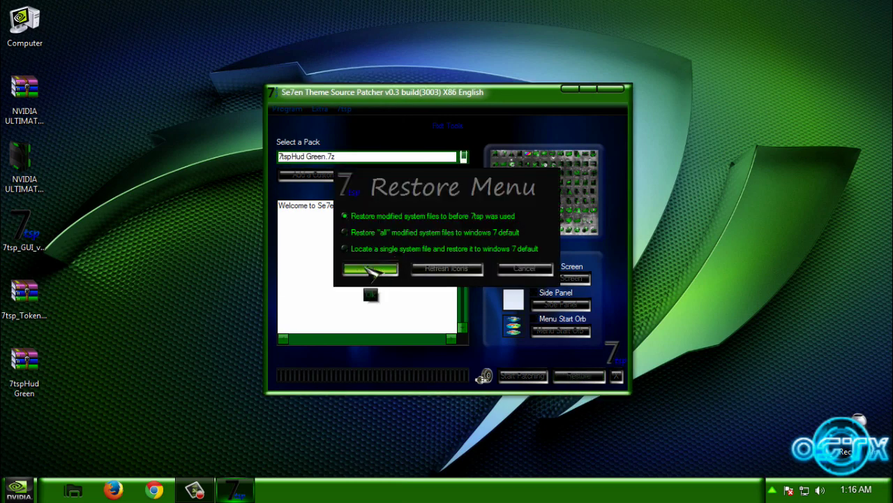
left_click(525, 269)
left_click(614, 89)
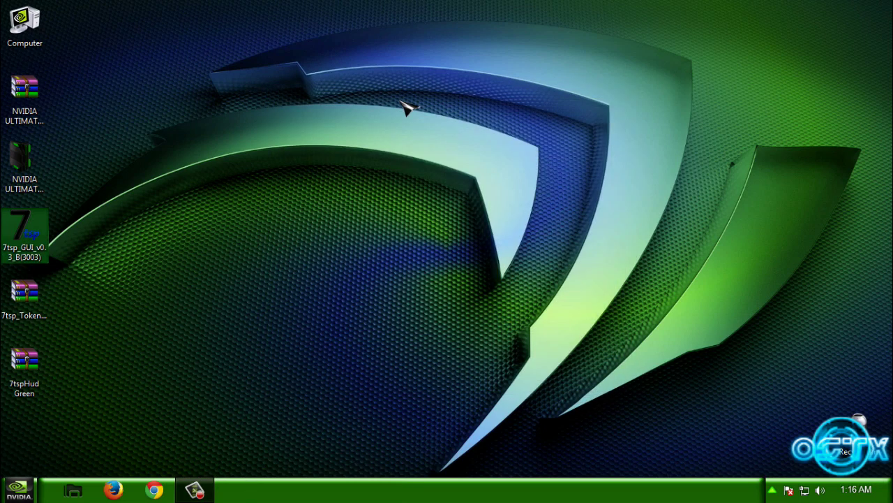
Set the night city balcony picture as the desktop background, save it, and refresh the desktop
right_click(400, 100)
left_click(438, 248)
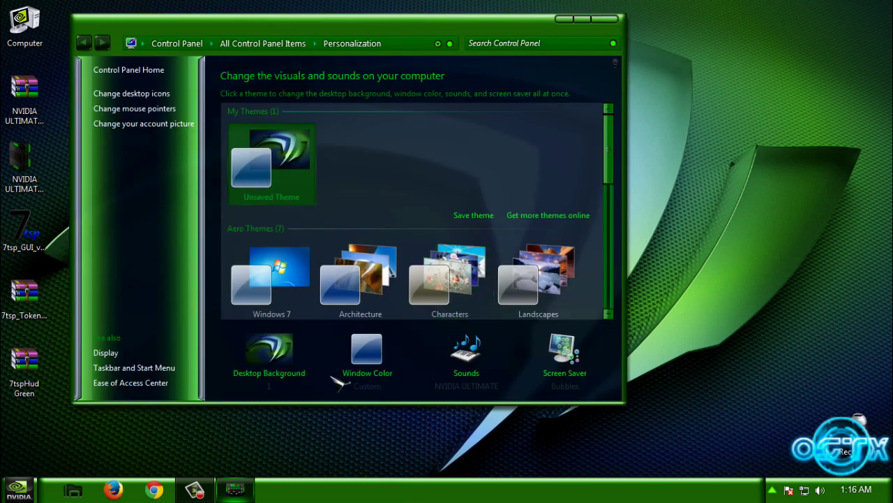
left_click(289, 380)
left_click(498, 234)
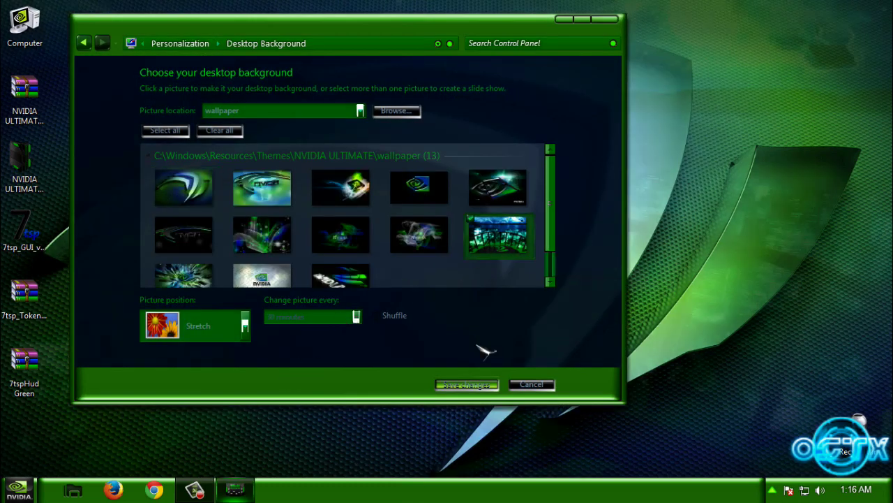
left_click(467, 384)
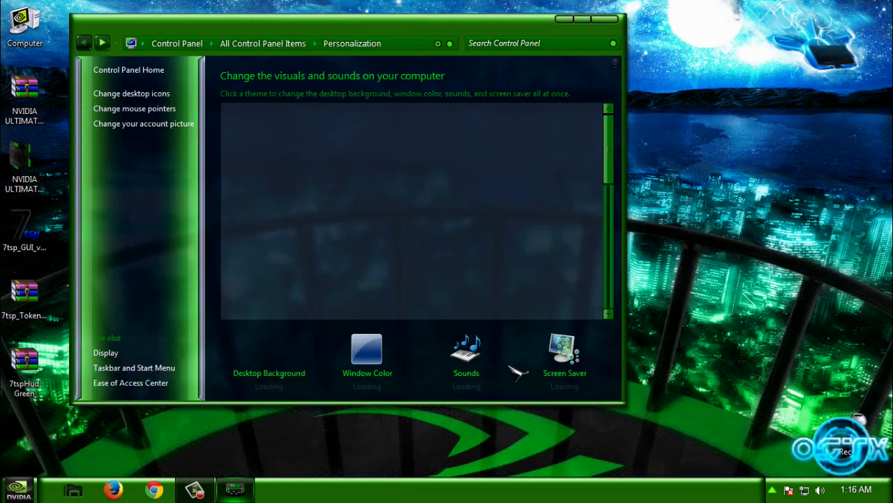
left_click(609, 19)
right_click(241, 90)
left_click(271, 142)
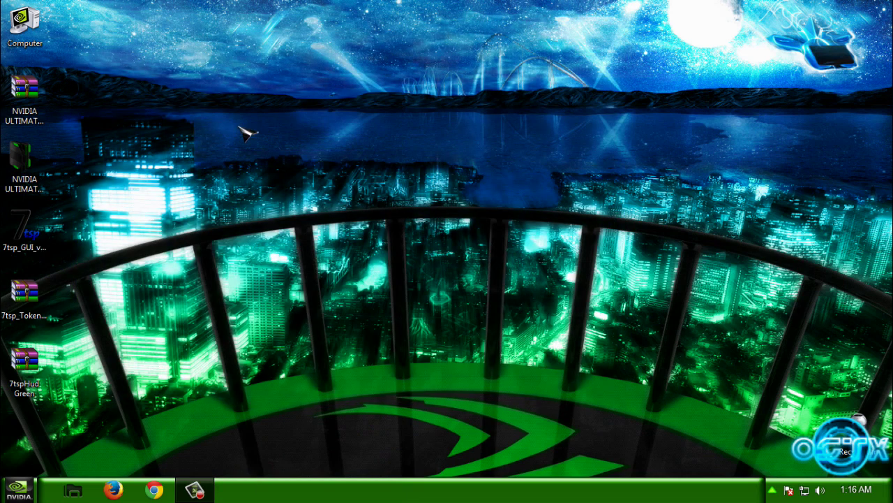